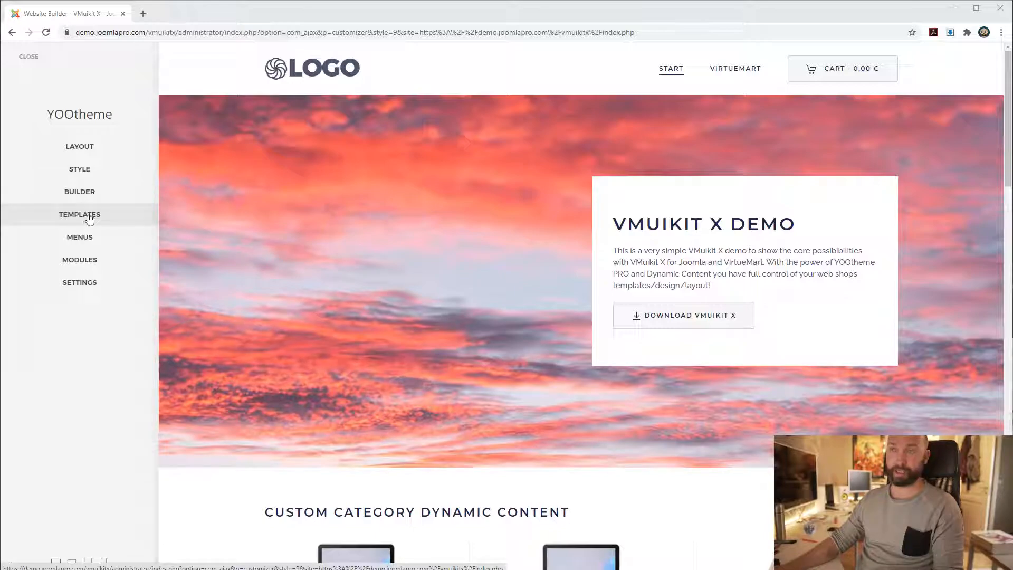
# Step: Preview VirtueMart's top level category page and open its Category template in the builder
pyautogui.click(89, 219)
pyautogui.moveTo(746, 71)
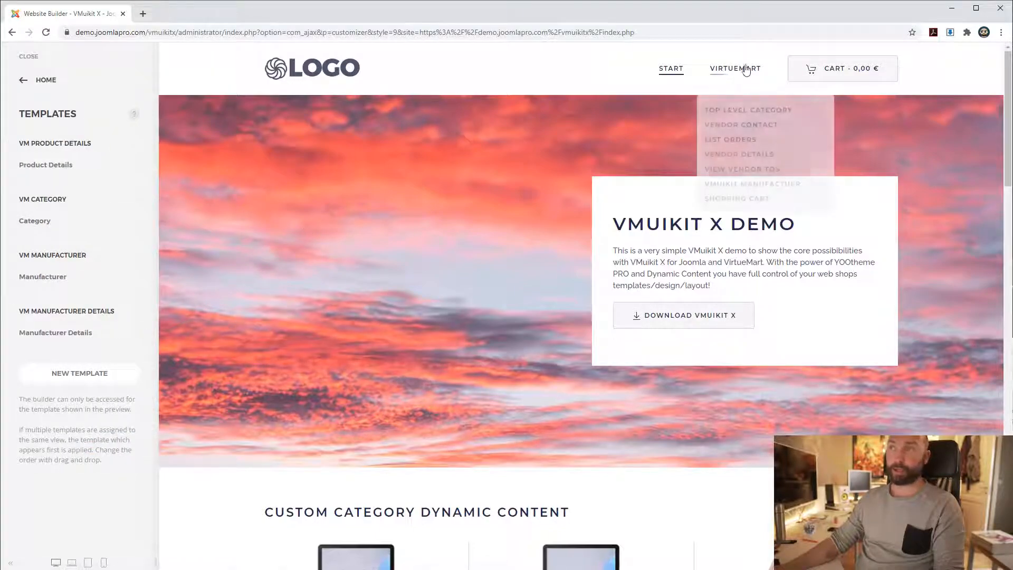
pyautogui.click(728, 110)
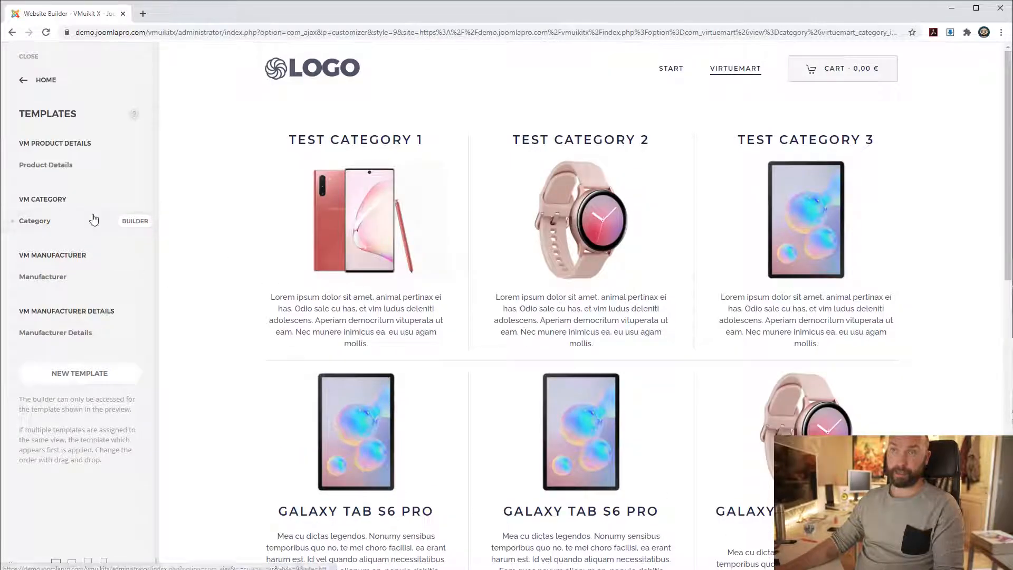
pyautogui.click(135, 222)
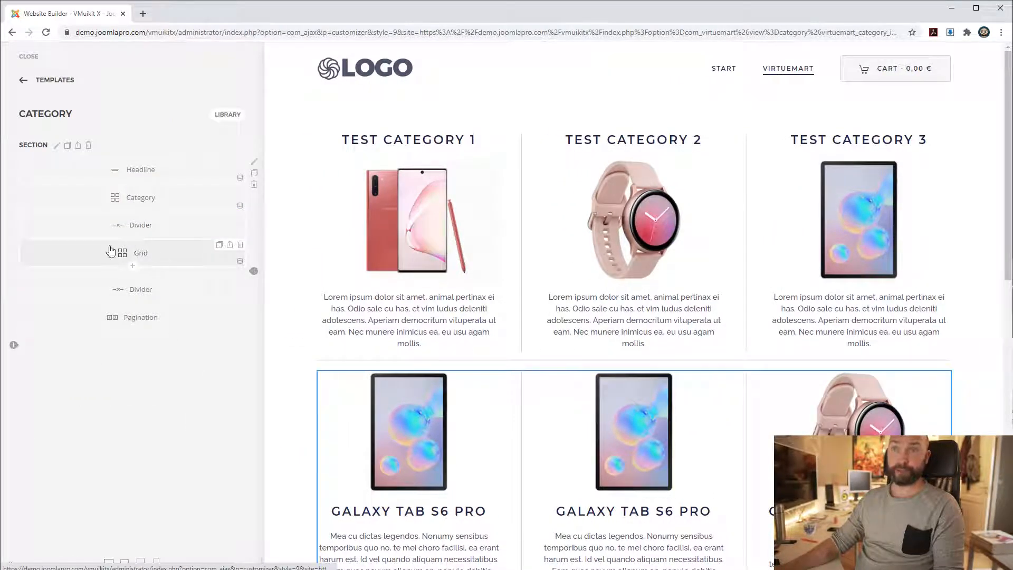
# Step: Examine the existing Grid element's VM Category Products item and compare its dynamic field mappings with the category page preview
pyautogui.scroll(-4, 373, 400)
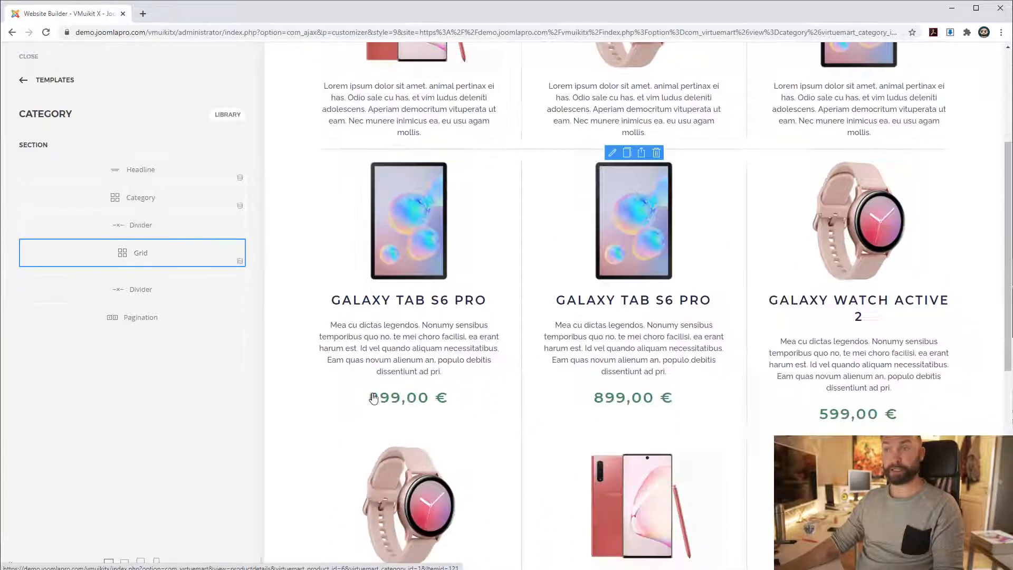
pyautogui.scroll(4, 383, 390)
pyautogui.scroll(-7, 388, 403)
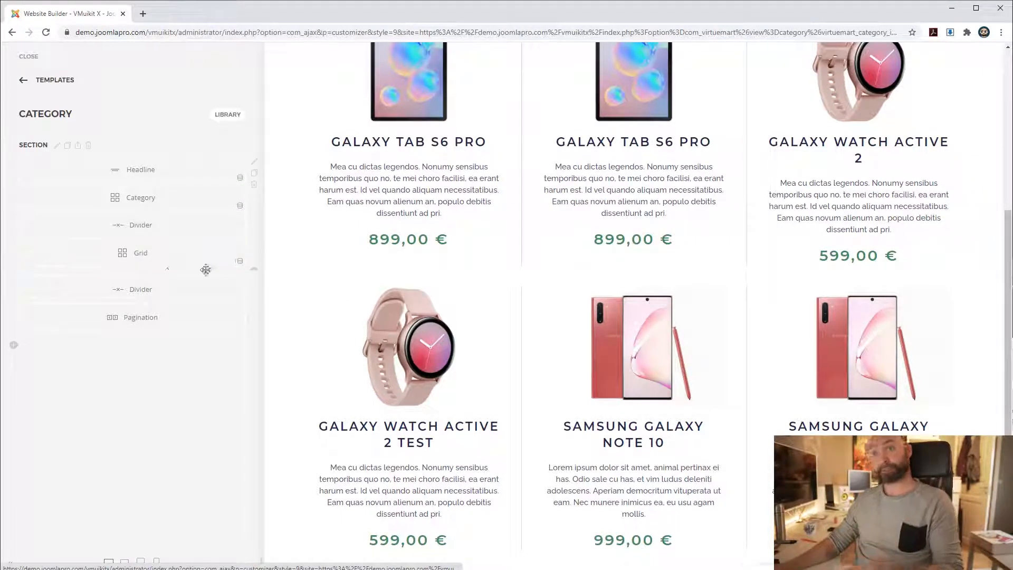
pyautogui.click(174, 260)
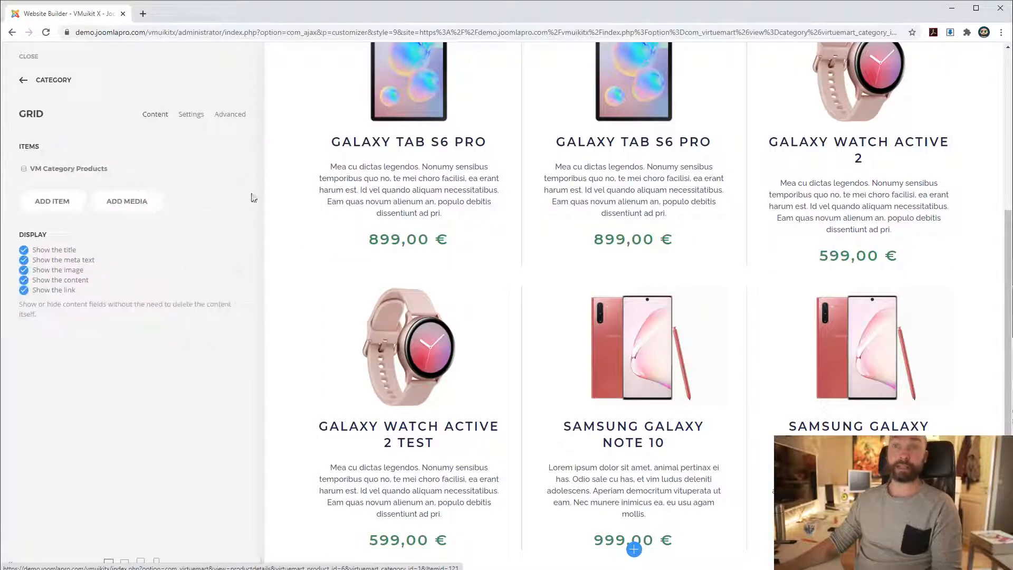
pyautogui.click(160, 178)
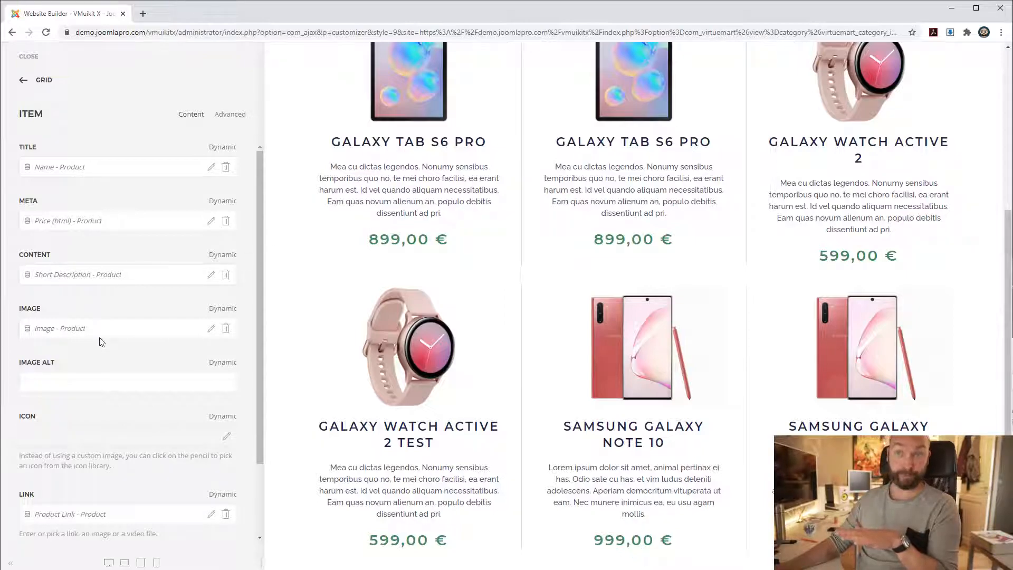
pyautogui.scroll(-2, 141, 418)
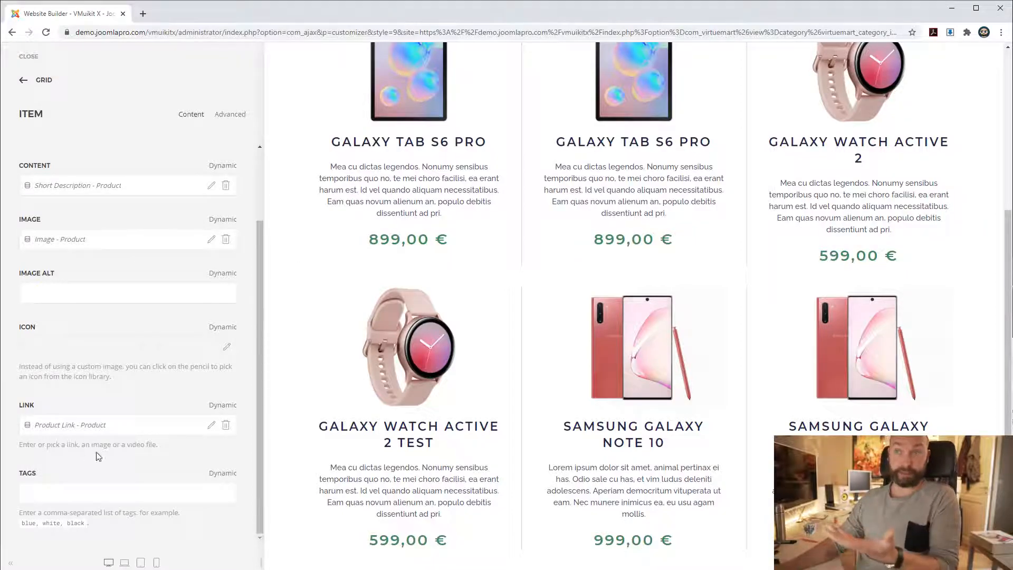
pyautogui.scroll(2, 158, 337)
pyautogui.scroll(7, 425, 320)
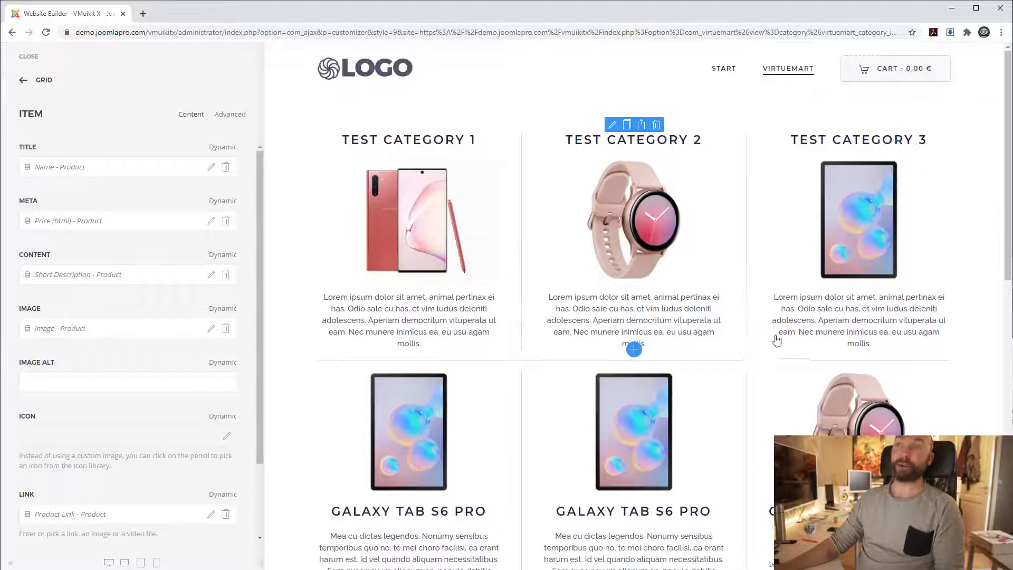
pyautogui.scroll(-4, 923, 287)
pyautogui.scroll(-6, 534, 385)
pyautogui.scroll(3, 536, 358)
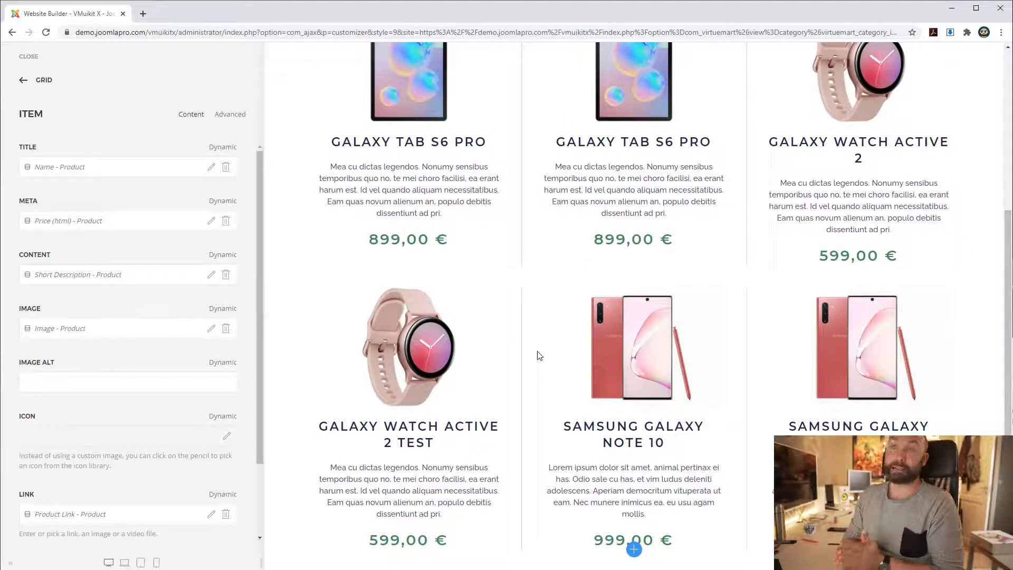
pyautogui.click(40, 82)
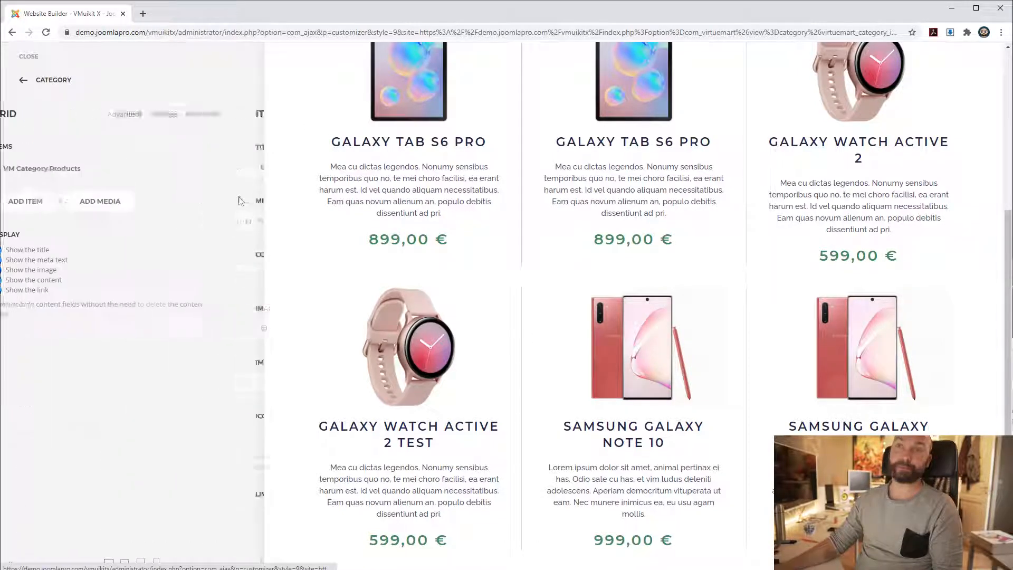
pyautogui.click(50, 80)
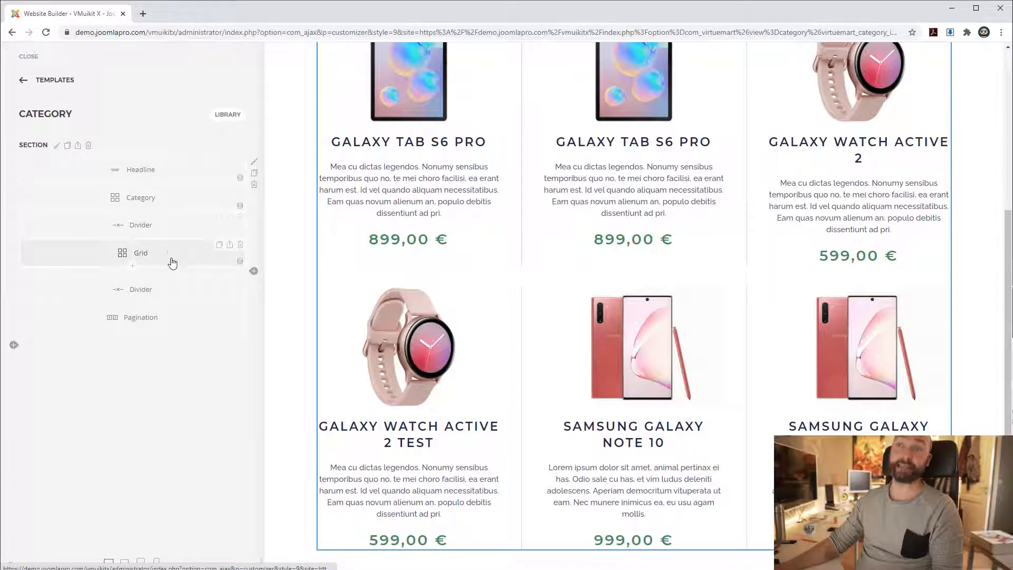
# Step: Add a new row with a Divider element directly below the existing product Grid in the Category layout
pyautogui.scroll(-1, 443, 290)
pyautogui.scroll(-1, 443, 290)
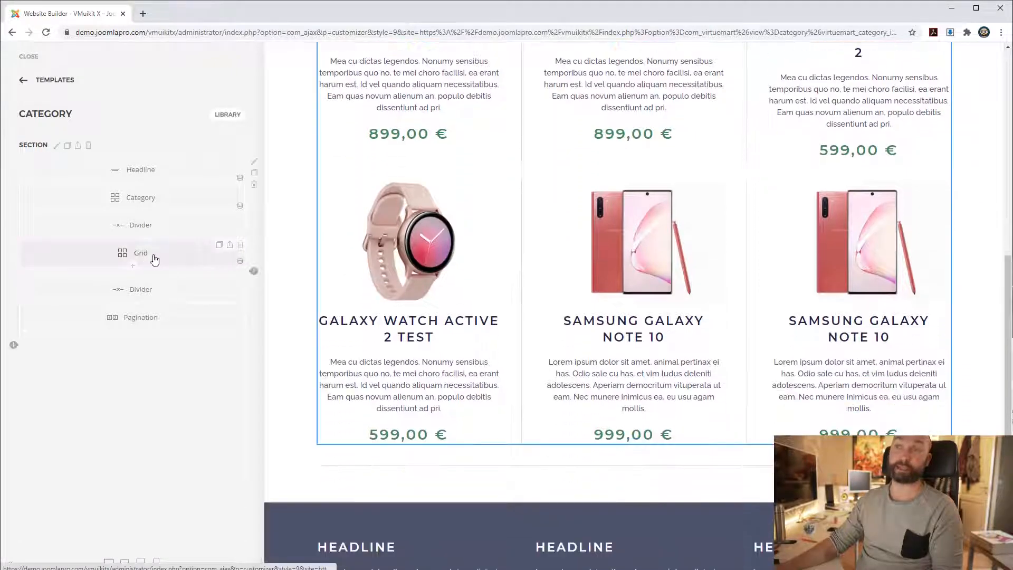
pyautogui.click(253, 272)
pyautogui.click(163, 296)
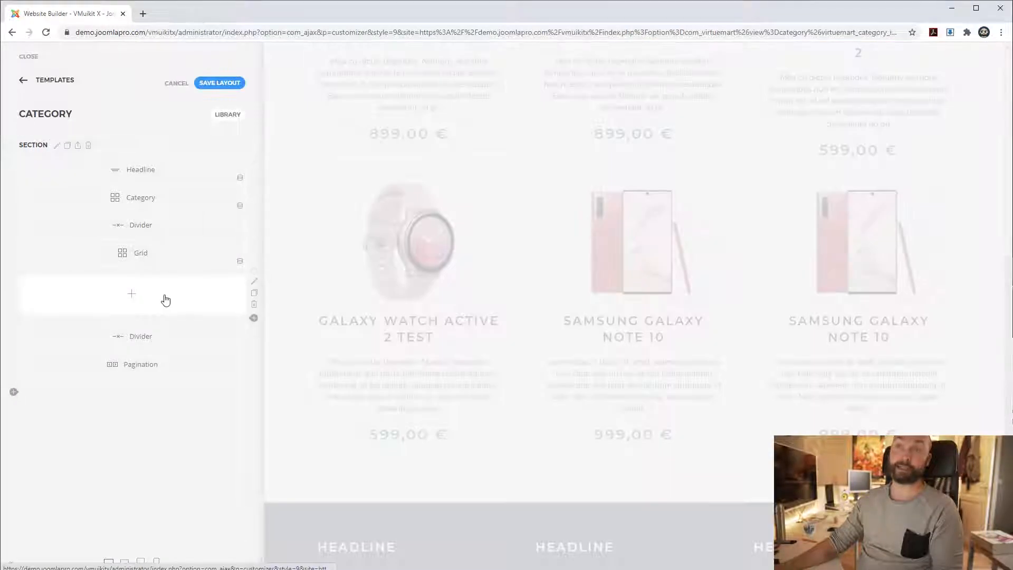
pyautogui.click(542, 176)
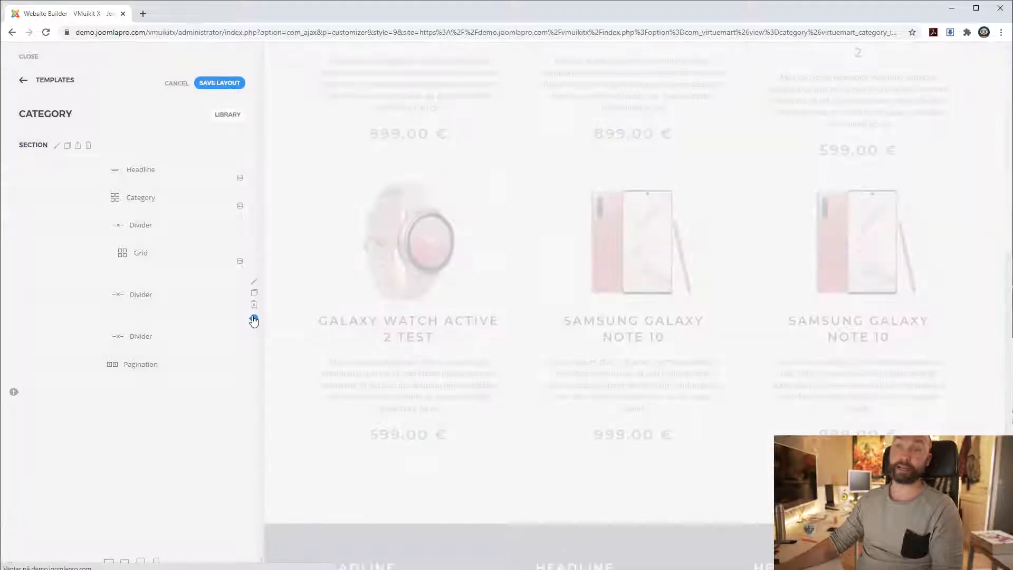
# Step: Add another row below the new divider and insert a VM Grid element from the VMuikit group
pyautogui.click(253, 319)
pyautogui.click(149, 344)
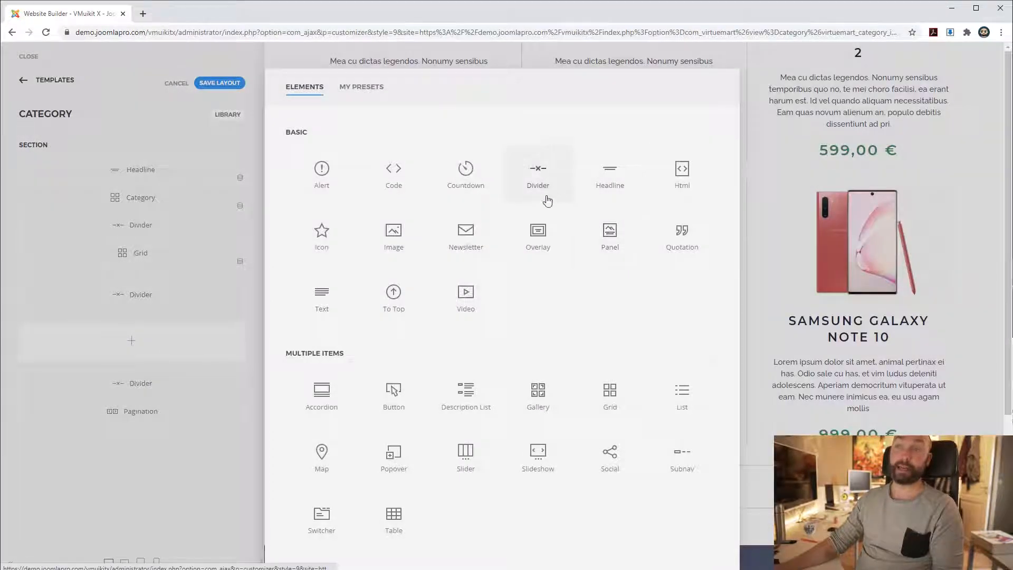
pyautogui.scroll(-4, 622, 276)
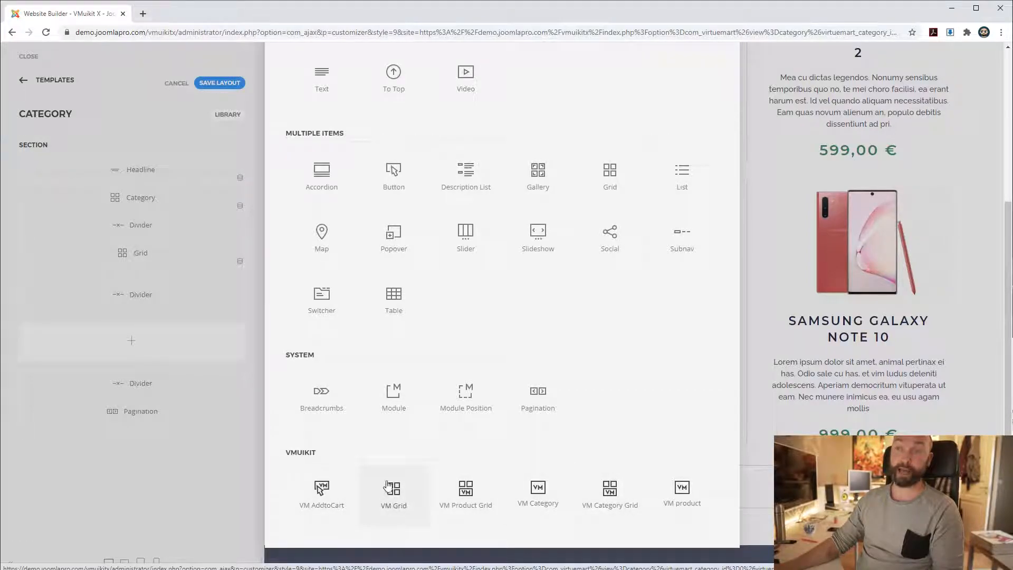
pyautogui.click(396, 497)
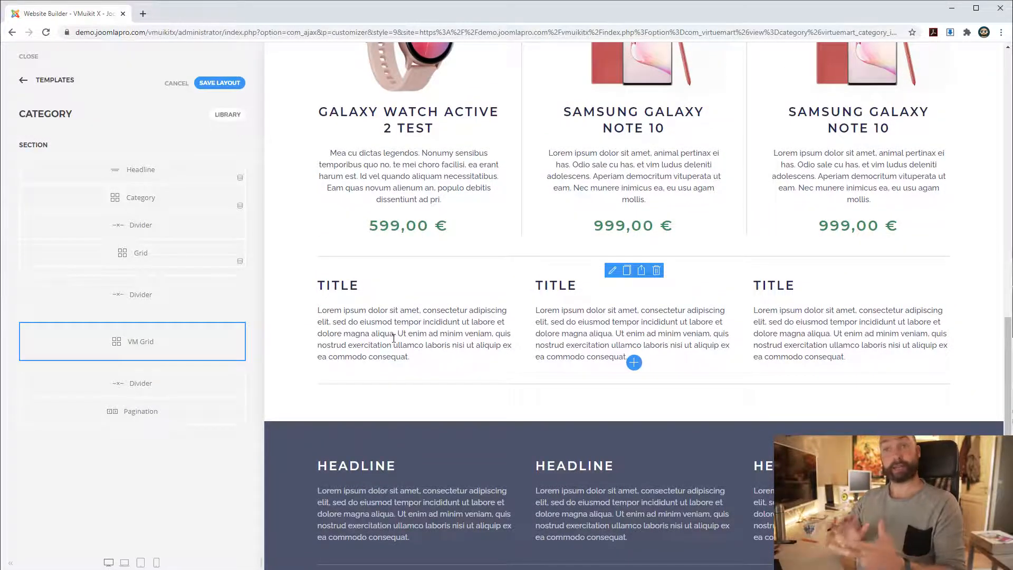
# Step: Add an item to the VM Grid and set its dynamic content source to VM Category Products
pyautogui.click(161, 340)
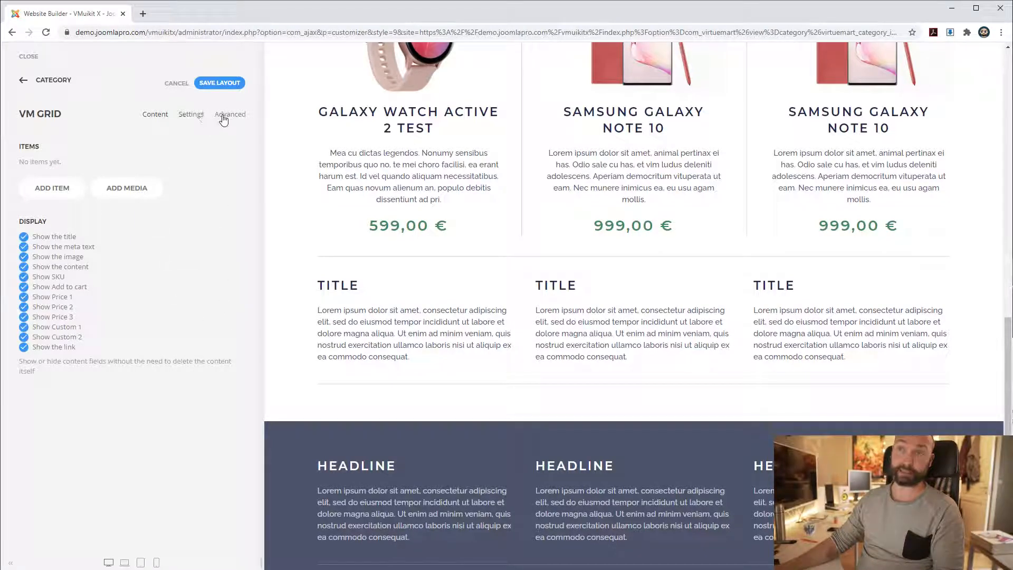
pyautogui.click(59, 188)
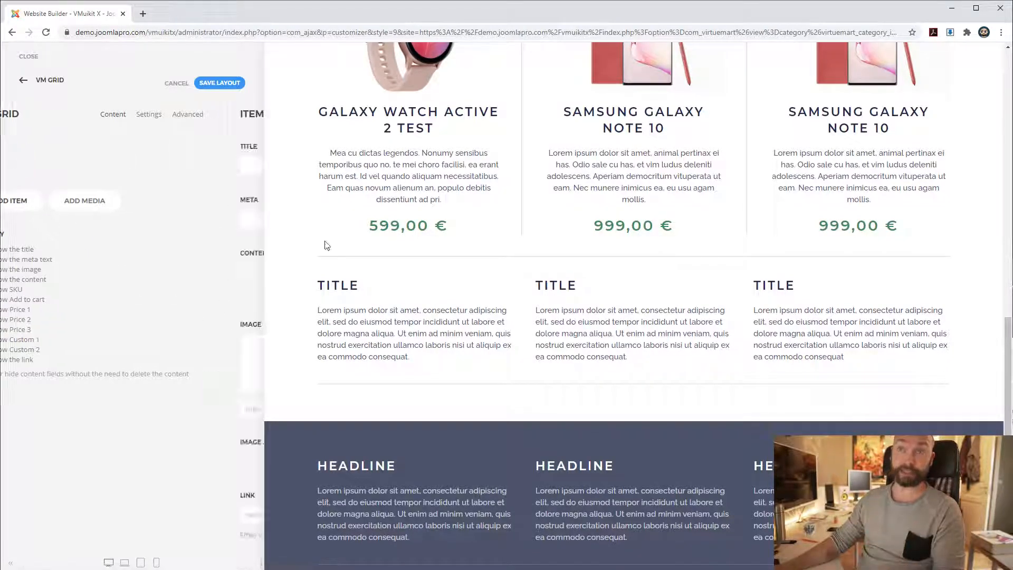
pyautogui.click(230, 114)
pyautogui.click(141, 236)
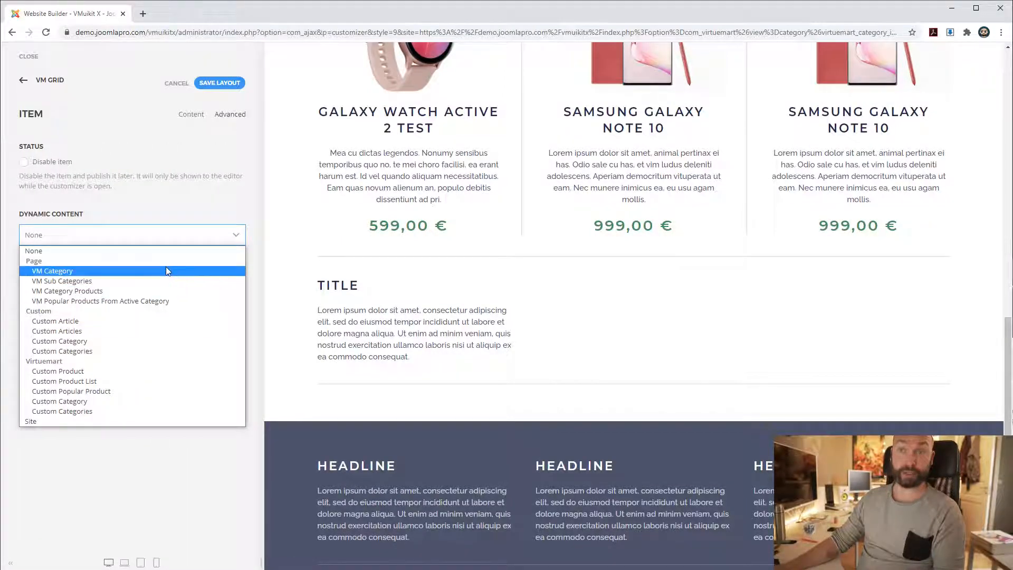
pyautogui.click(169, 290)
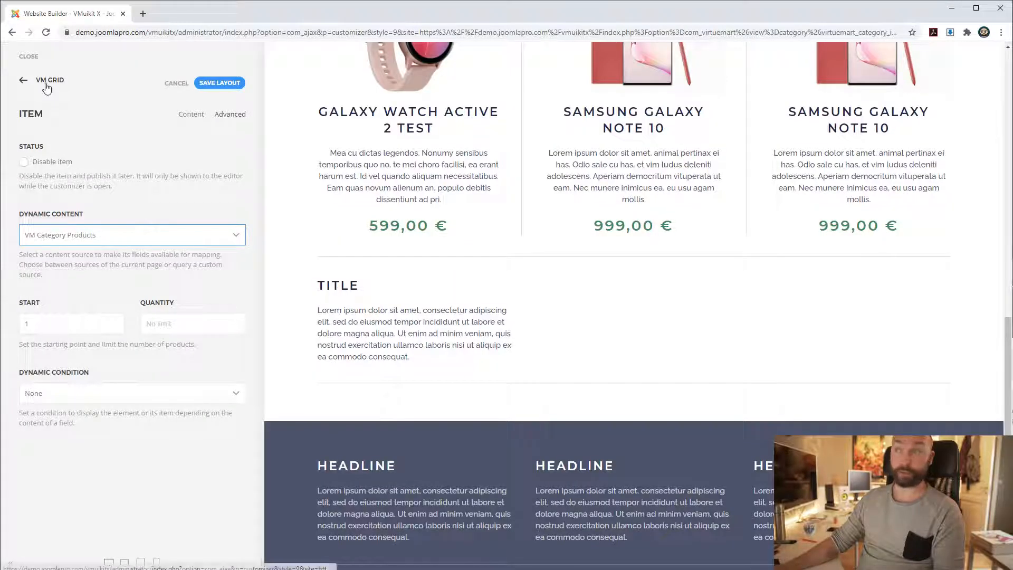
pyautogui.click(47, 83)
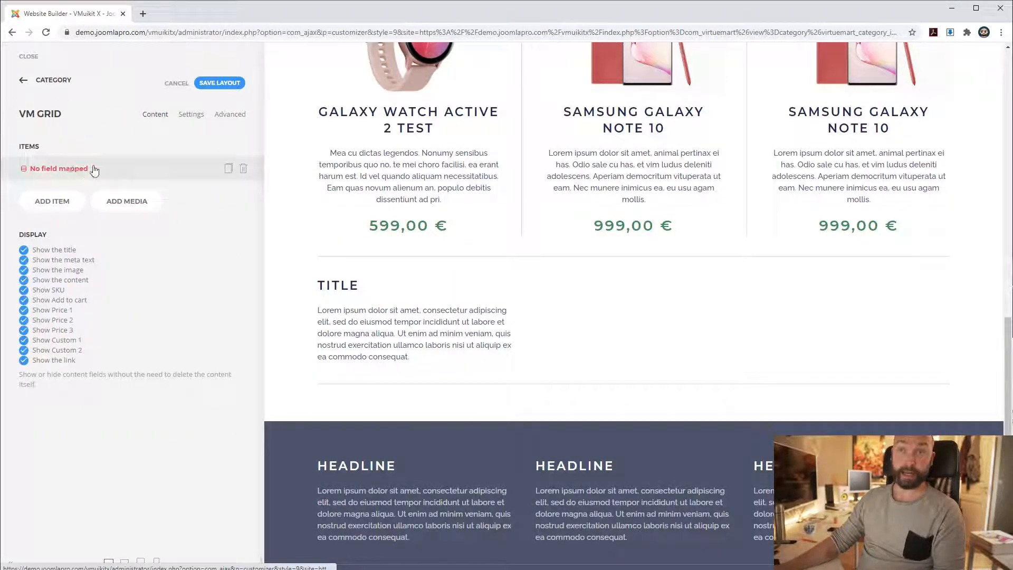
# Step: Map the VM Grid item's Title field to the product Name and compare the preview with the existing grid
pyautogui.click(90, 166)
pyautogui.click(223, 147)
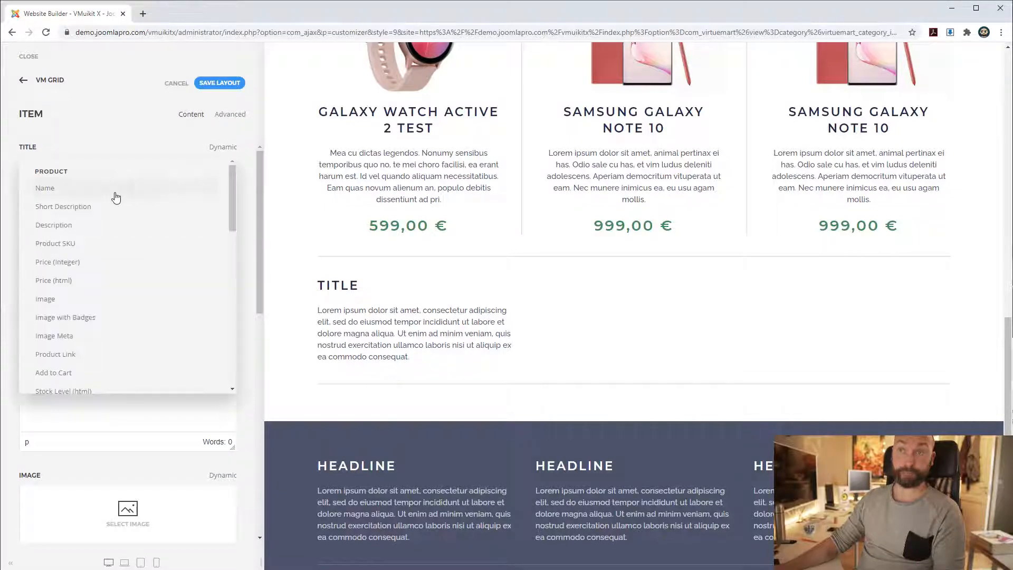
pyautogui.click(78, 196)
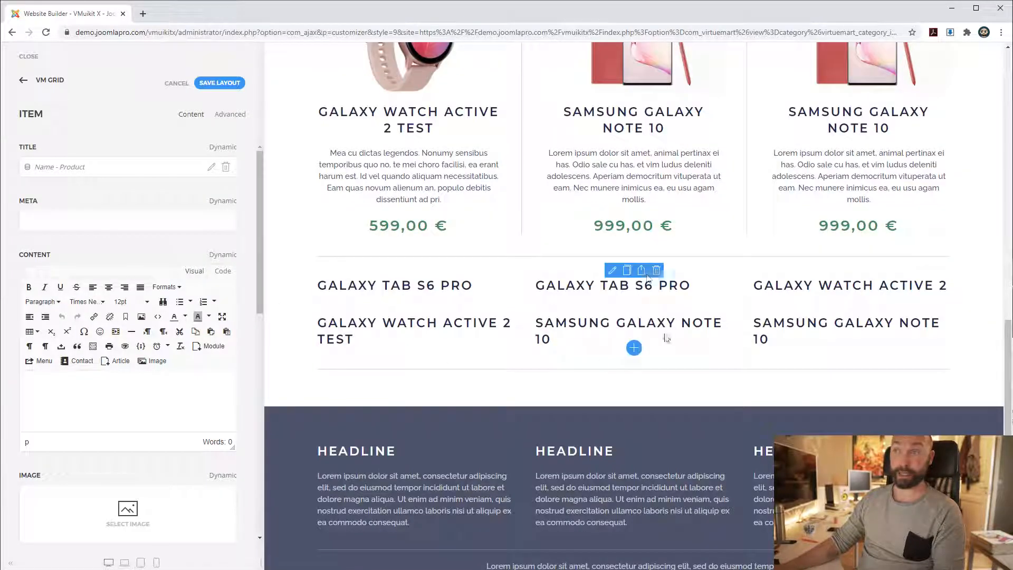
pyautogui.moveTo(687, 270)
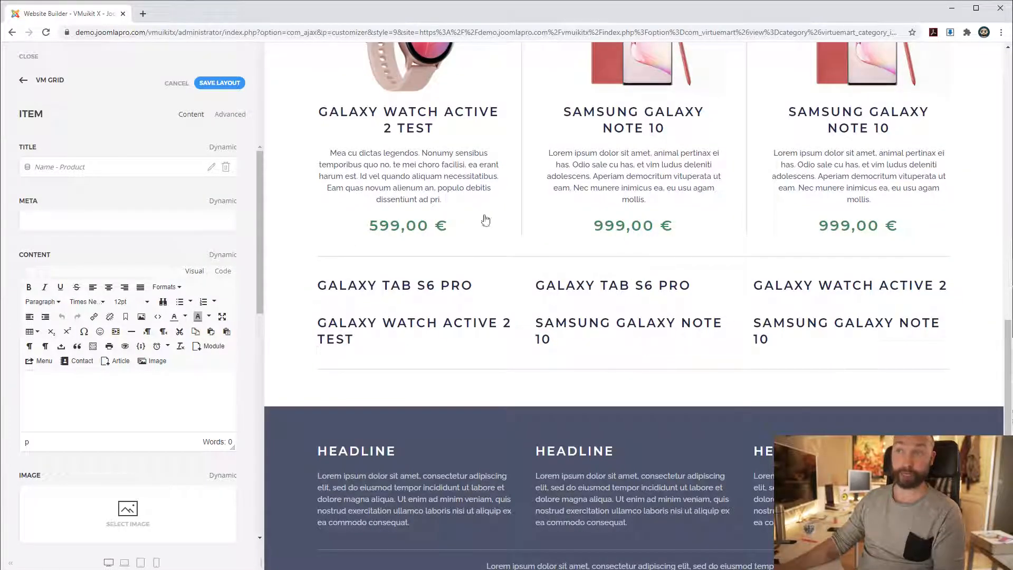
pyautogui.scroll(13, 485, 211)
pyautogui.scroll(-7, 676, 312)
pyautogui.scroll(-4, 642, 384)
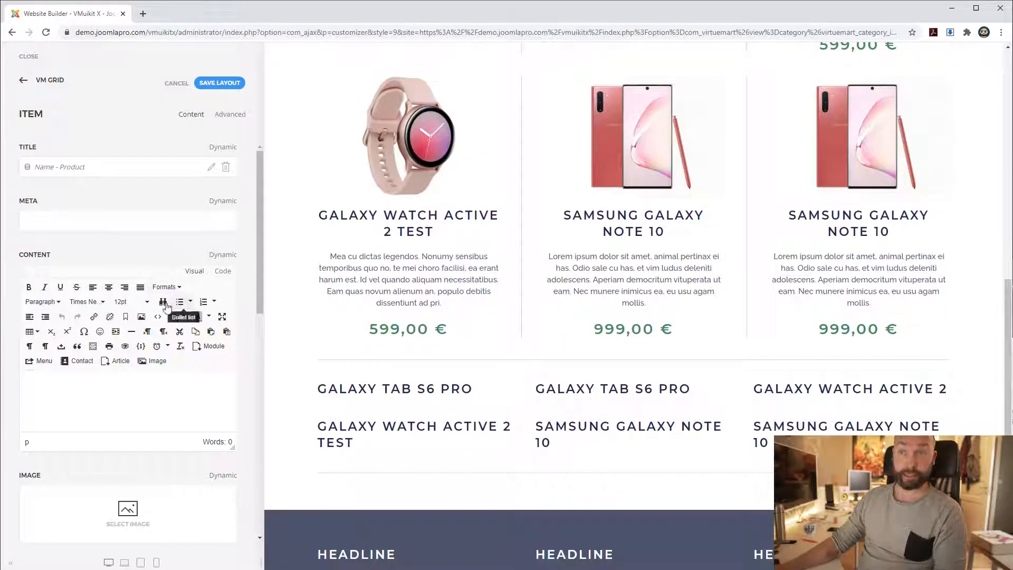
# Step: Map the VM Grid item's Content field to the product's Short Description
pyautogui.scroll(-1, 137, 316)
pyautogui.click(215, 153)
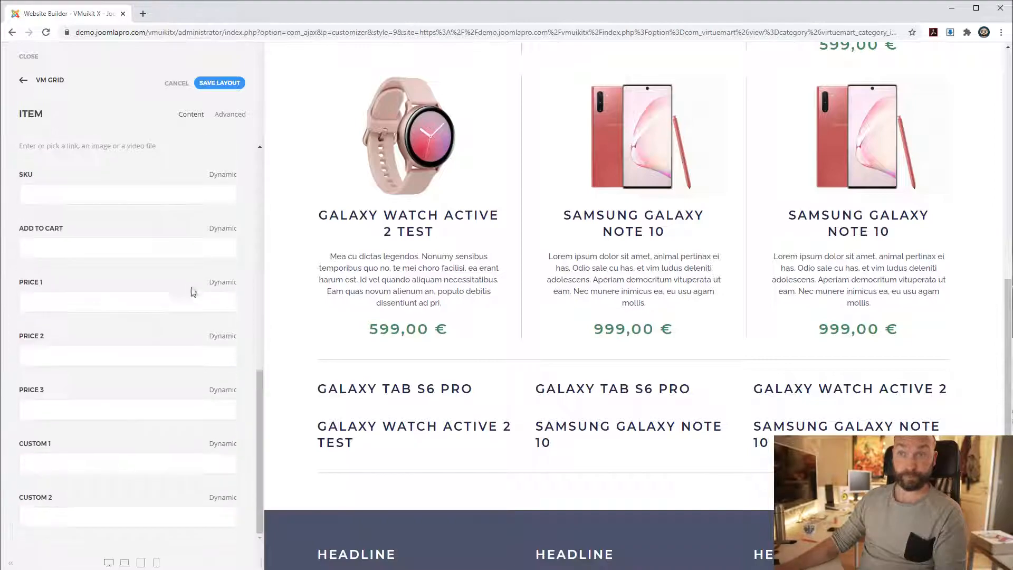
pyautogui.click(190, 289)
pyautogui.click(230, 248)
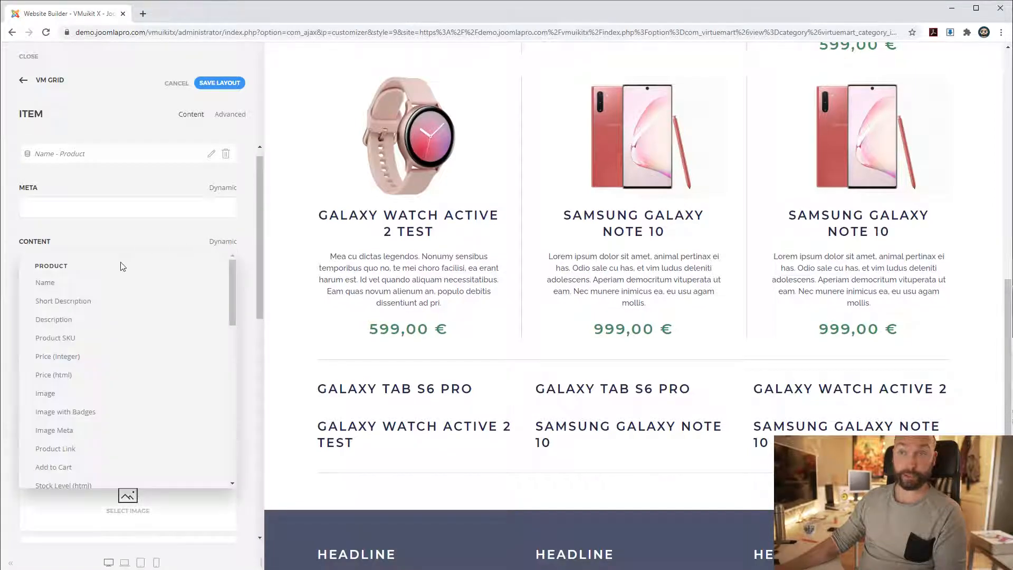
pyautogui.click(111, 297)
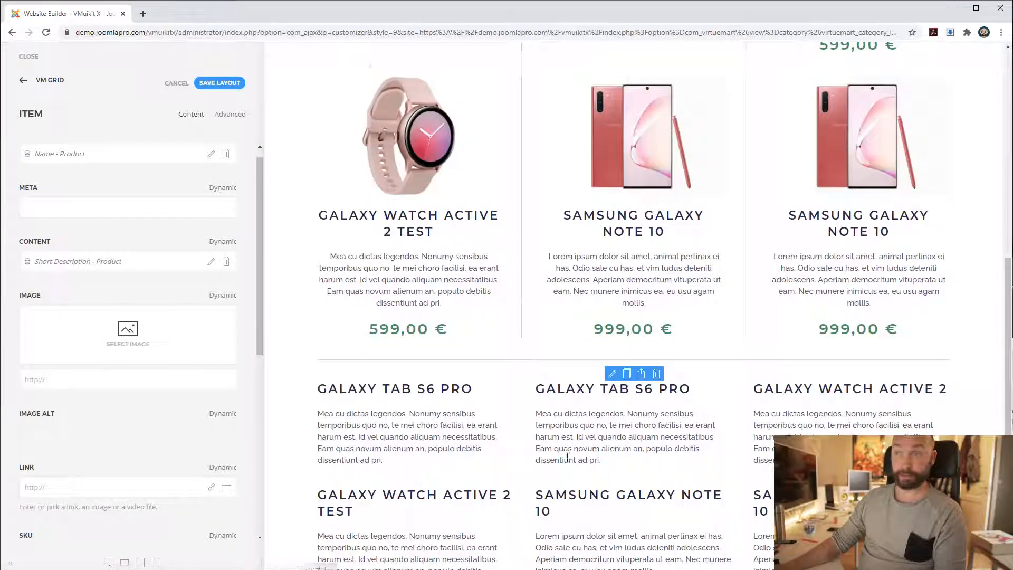
# Step: Map the VM Grid item's Image field to the product Image and review the grid preview
pyautogui.scroll(-1, 579, 348)
pyautogui.scroll(-1, 198, 319)
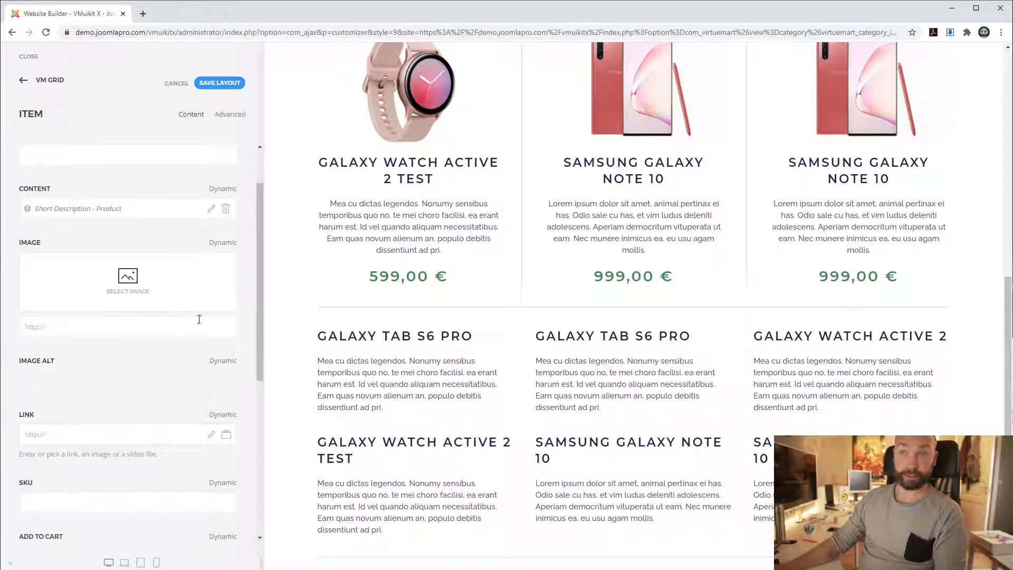
pyautogui.click(224, 244)
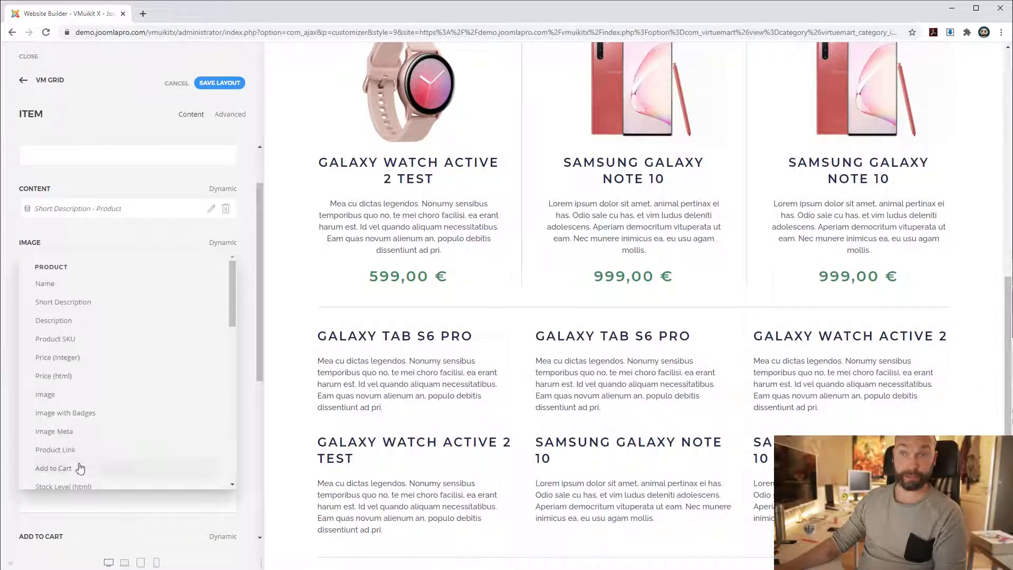
pyautogui.click(65, 395)
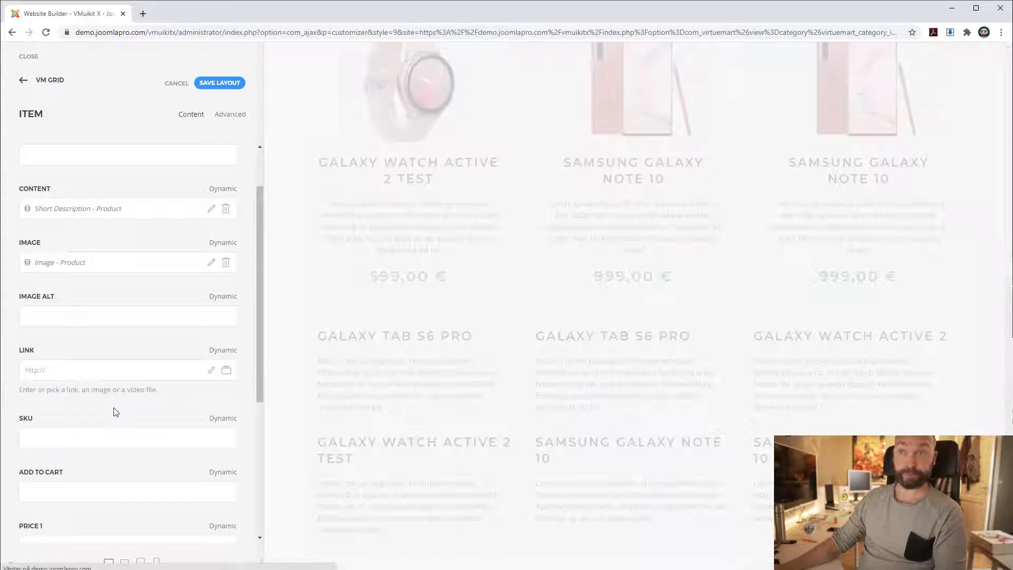
pyautogui.scroll(-7, 719, 315)
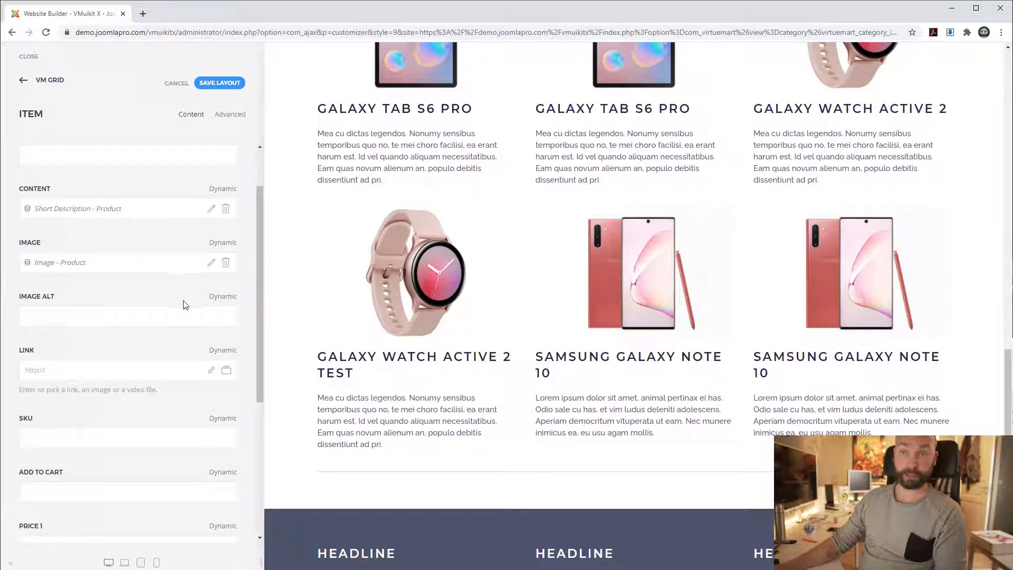
pyautogui.scroll(-3, 175, 313)
pyautogui.scroll(1, 176, 312)
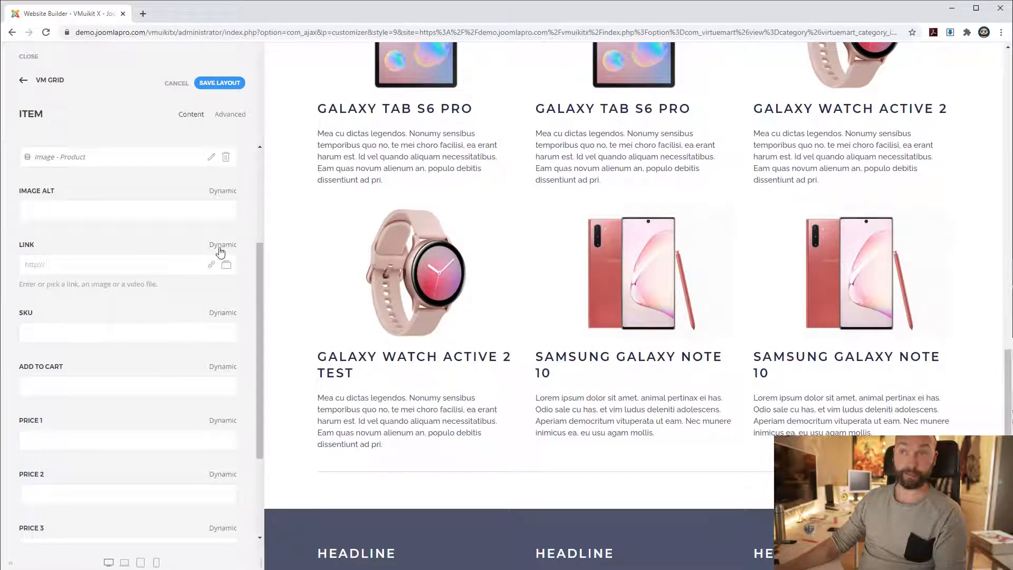
# Step: Map the VM Grid item's Link field to the dynamic Product Link
pyautogui.click(220, 248)
pyautogui.scroll(-3, 132, 422)
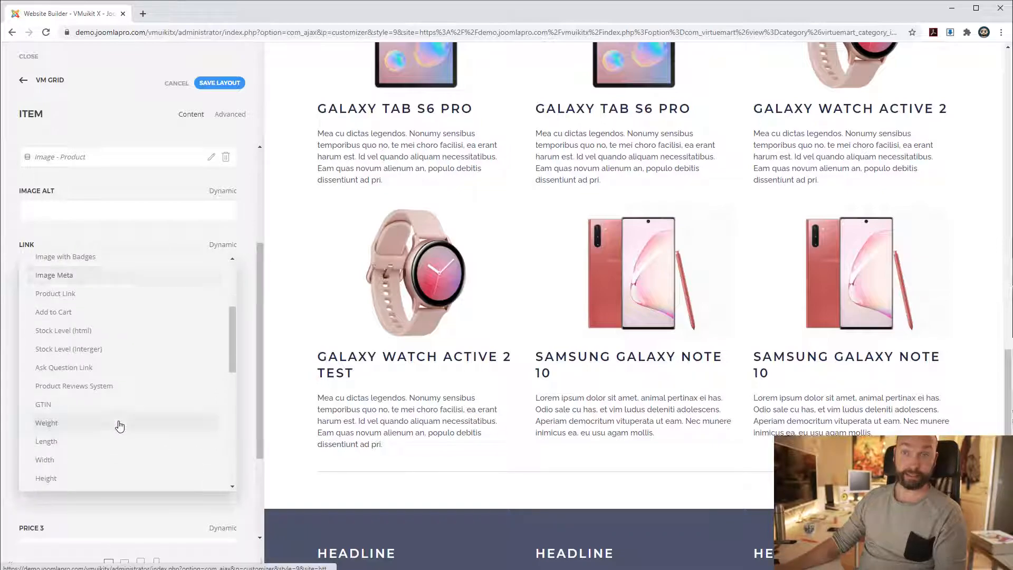
pyautogui.scroll(-1, 92, 364)
pyautogui.scroll(1, 107, 433)
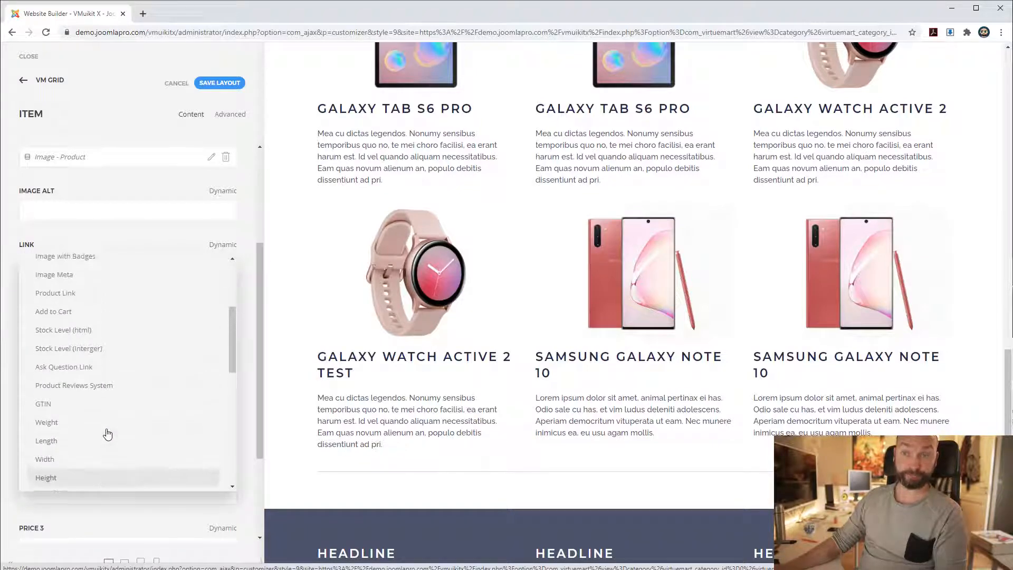
pyautogui.scroll(-1, 107, 434)
pyautogui.scroll(3, 108, 431)
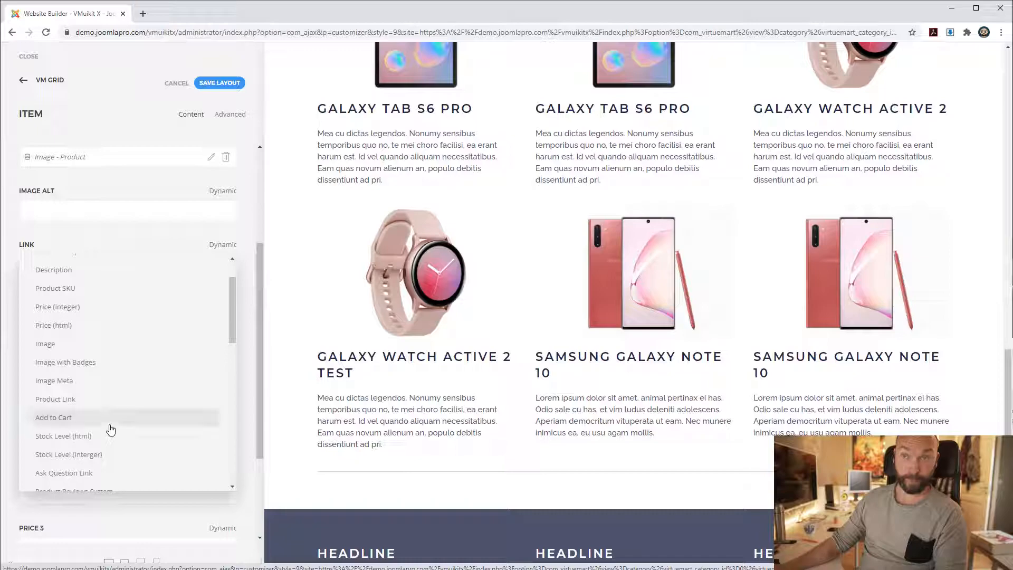
pyautogui.scroll(-5, 109, 427)
pyautogui.scroll(6, 109, 420)
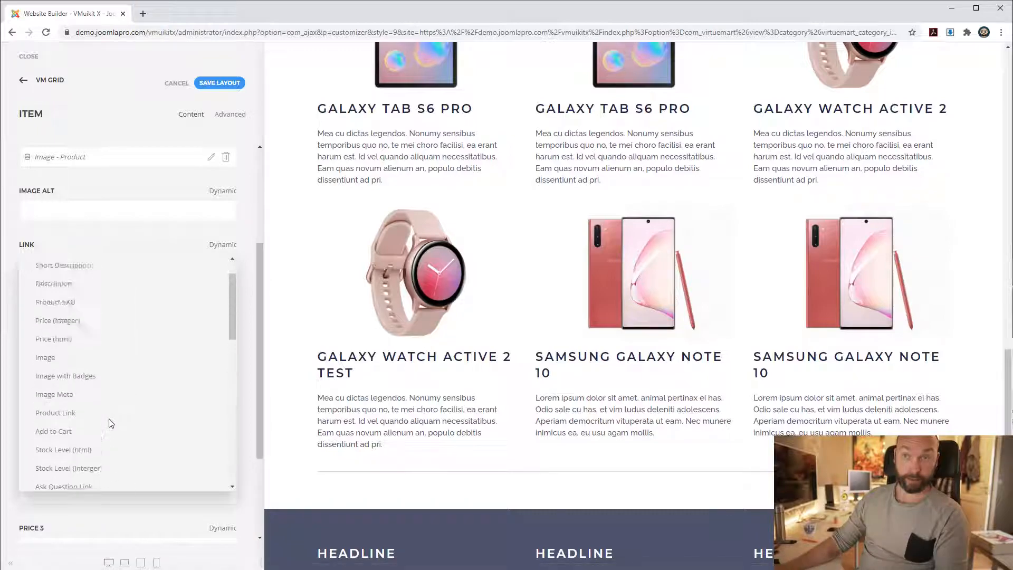
pyautogui.scroll(-1, 111, 421)
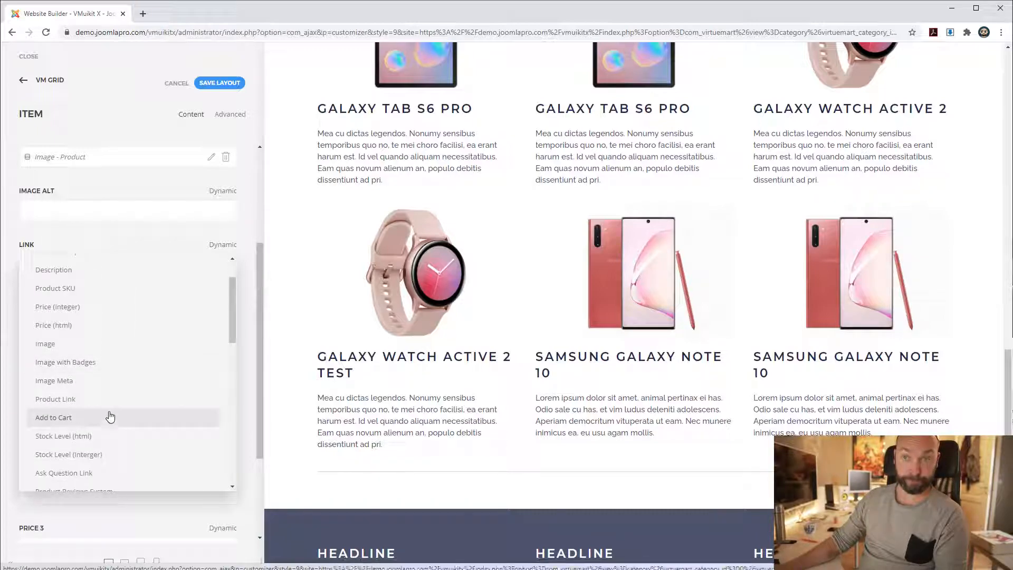
pyautogui.click(107, 399)
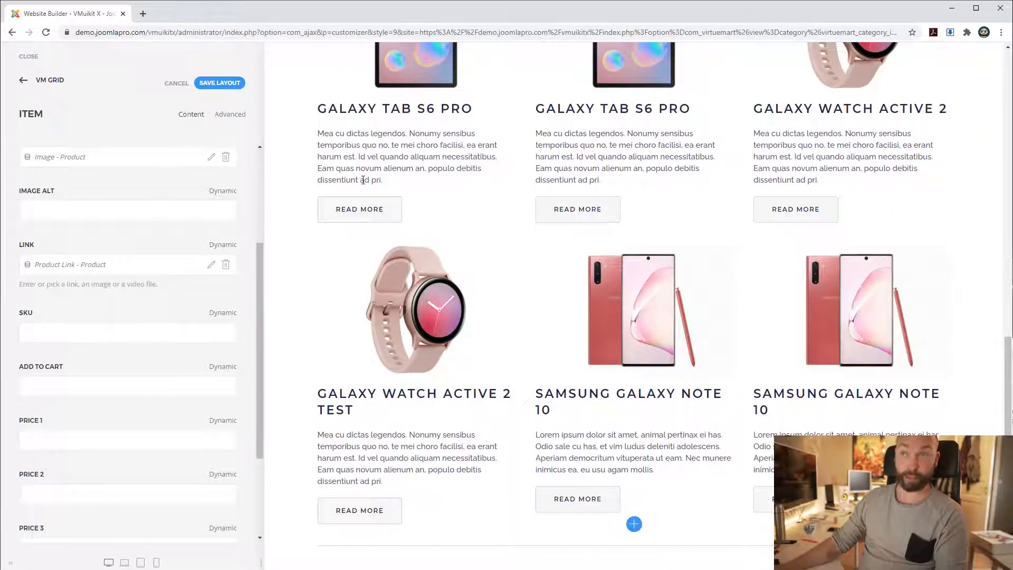
# Step: Map the VM Grid item's SKU field to the dynamic Product SKU
pyautogui.click(221, 314)
pyautogui.click(83, 414)
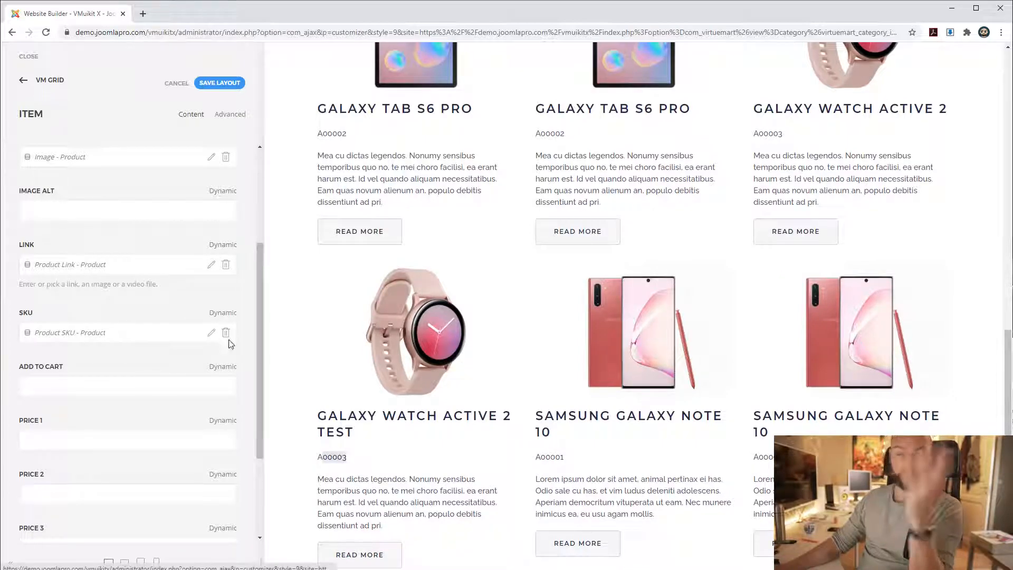
pyautogui.click(231, 314)
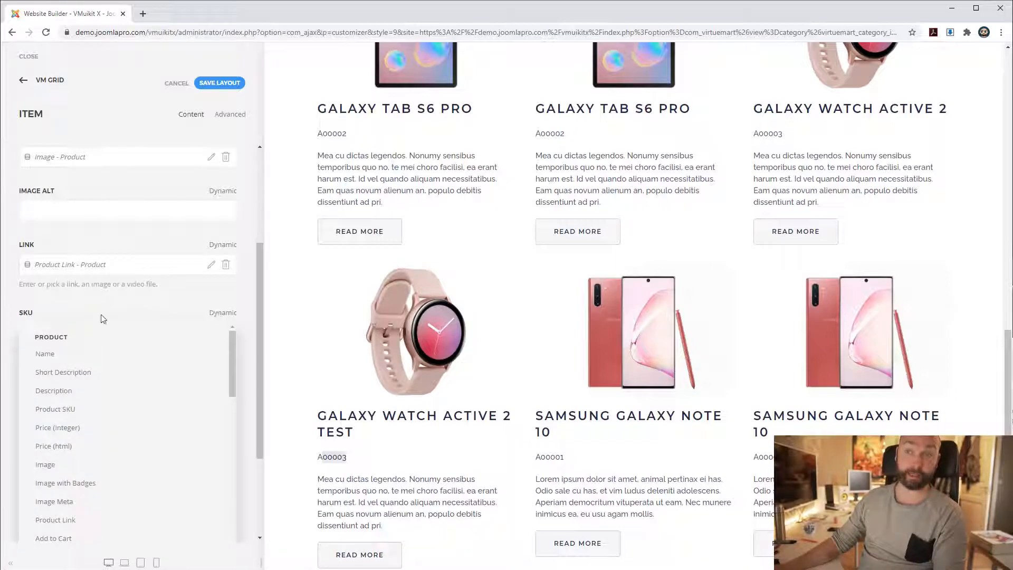
pyautogui.click(95, 409)
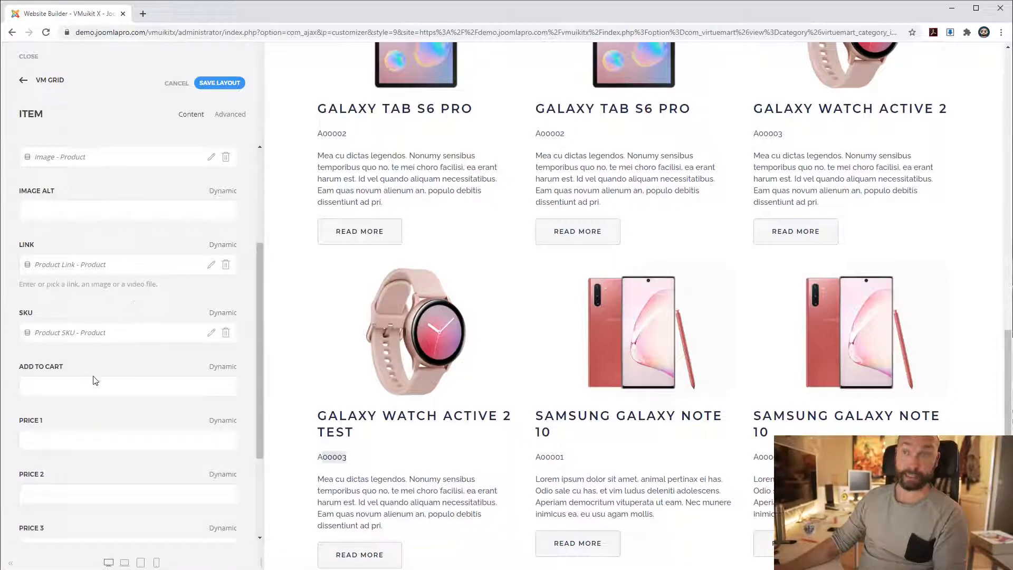
# Step: Map the item's Add to Cart field to the product's Add to Cart content and review the product grid in the preview
pyautogui.scroll(-1, 249, 342)
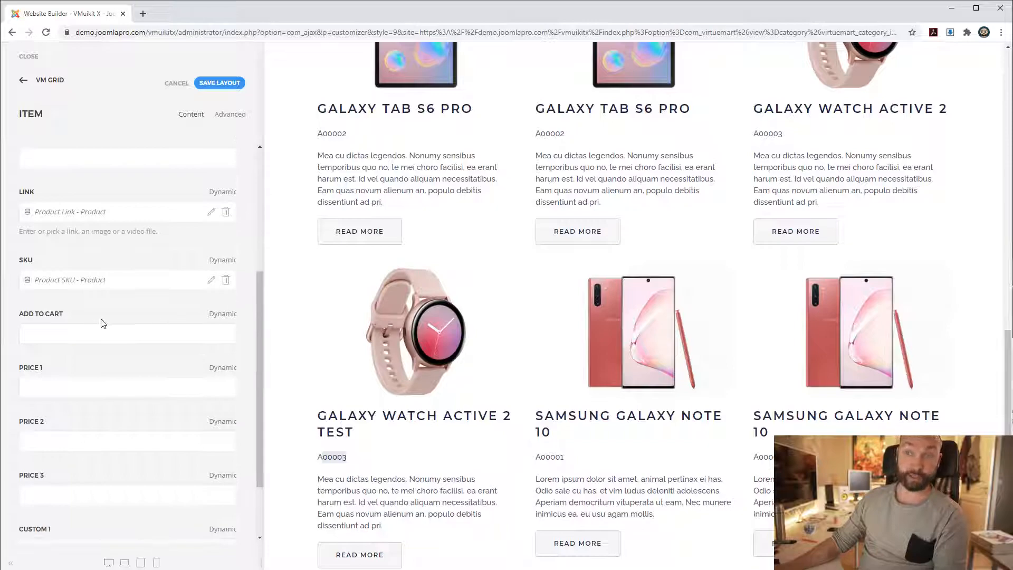
pyautogui.click(211, 315)
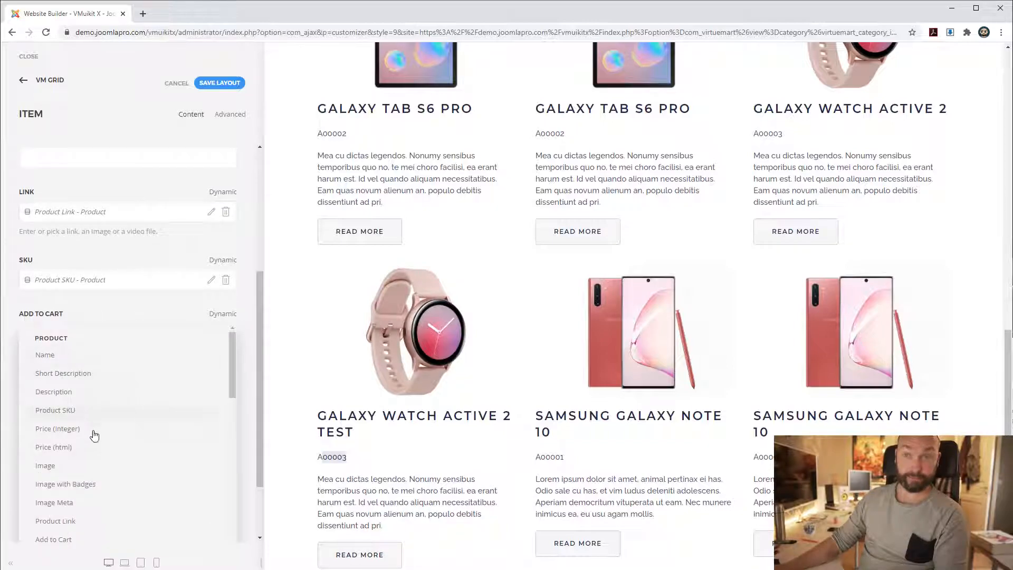
pyautogui.scroll(-2, 100, 454)
pyautogui.click(105, 496)
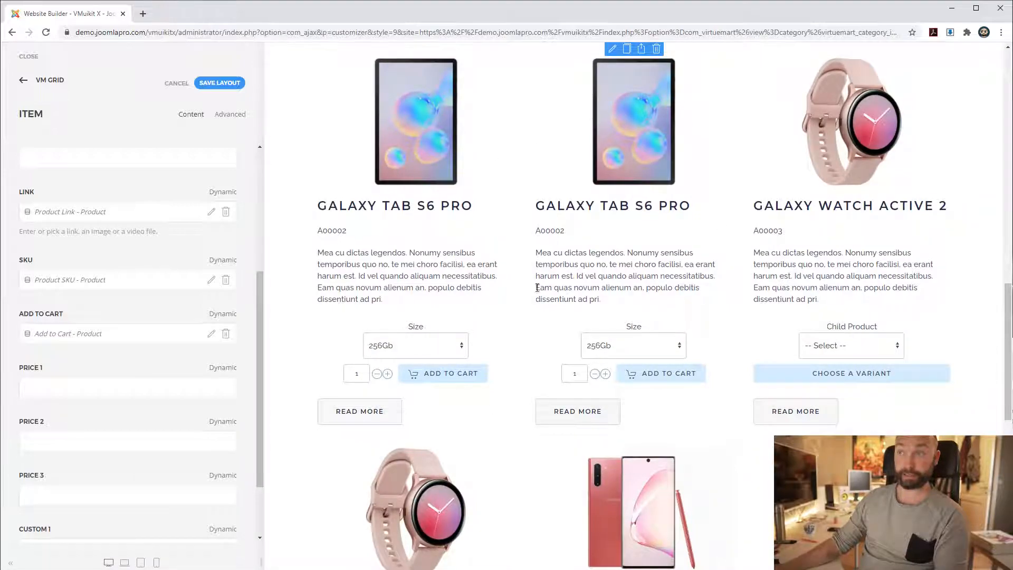
pyautogui.scroll(4, 538, 296)
pyautogui.scroll(-8, 540, 346)
pyautogui.scroll(-1, 649, 224)
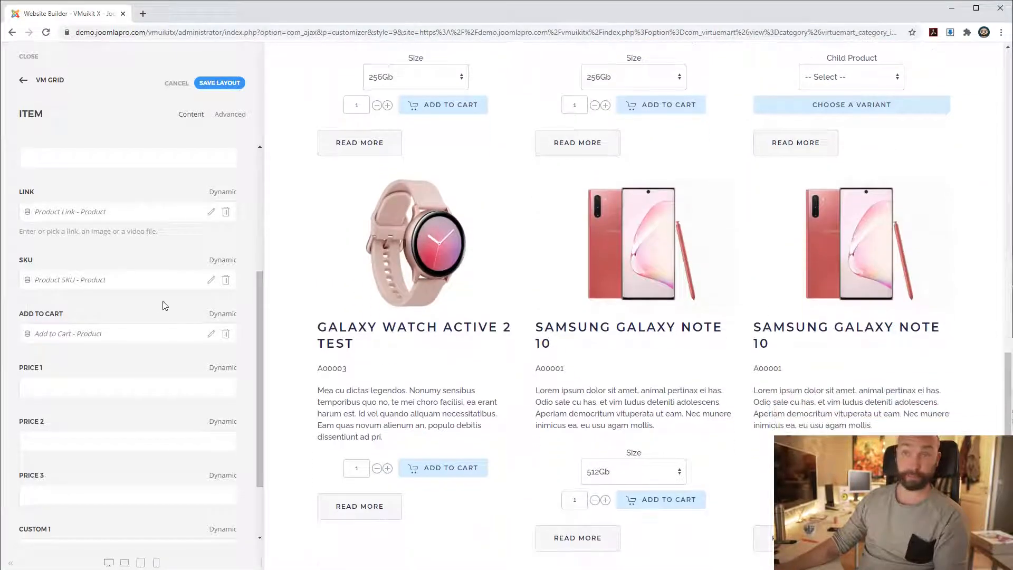
# Step: Map the item's Price 1 field to the product's Price (html)
pyautogui.scroll(-1, 124, 368)
pyautogui.click(202, 315)
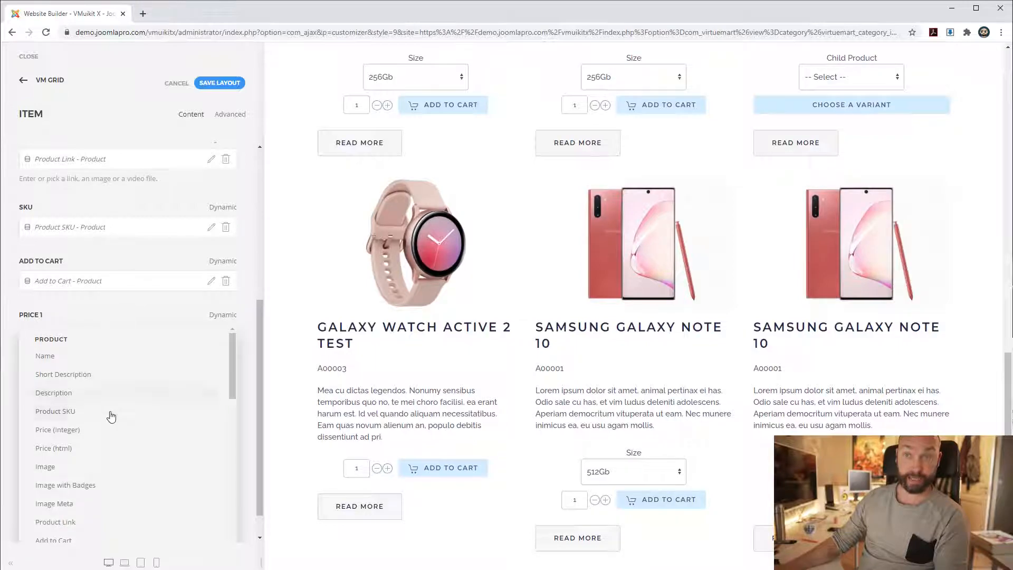
pyautogui.click(80, 448)
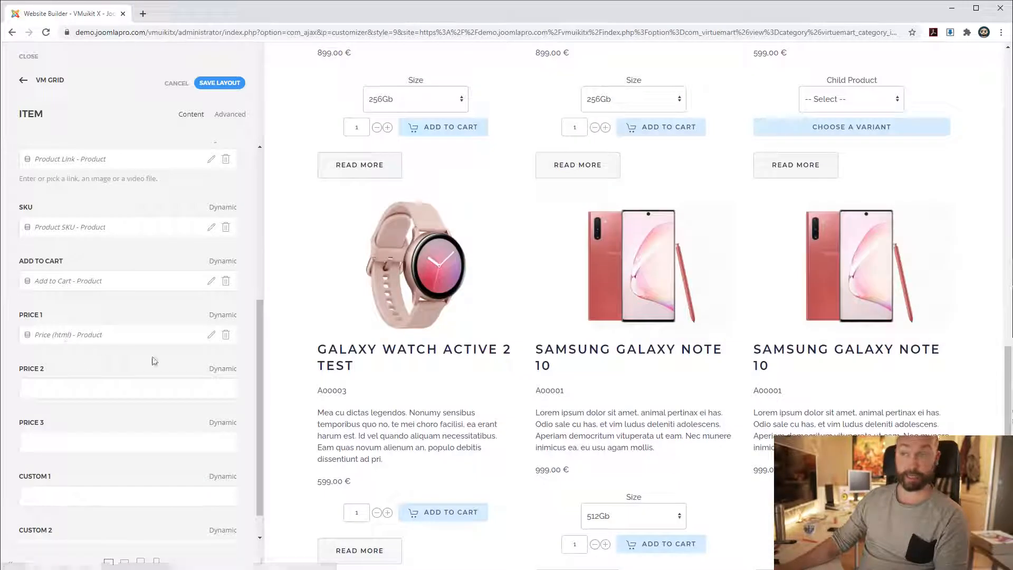
# Step: Map the item's Price 2 field to the product's Price (html)
pyautogui.scroll(-1, 127, 377)
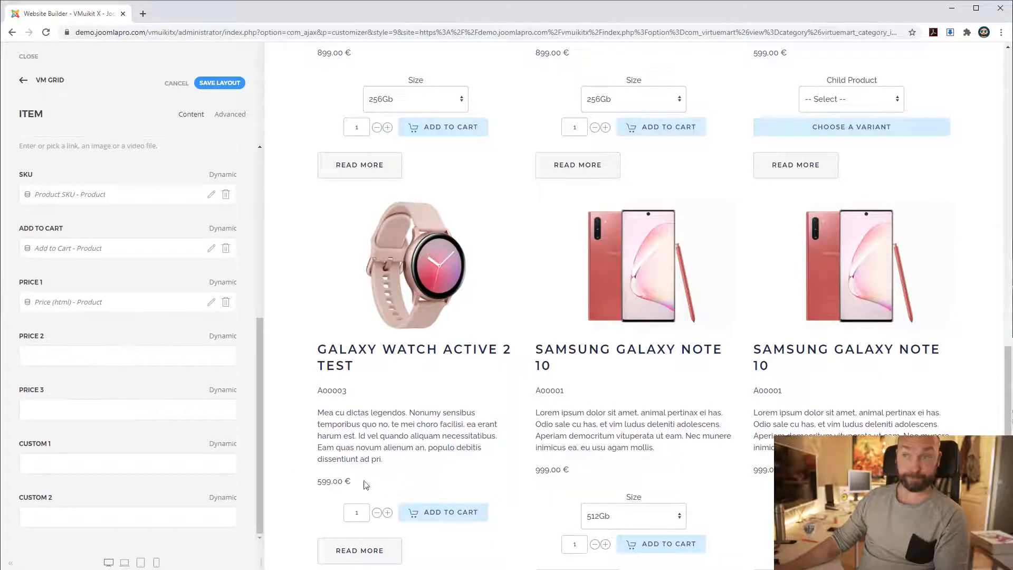
pyautogui.click(220, 338)
pyautogui.scroll(-3, 153, 413)
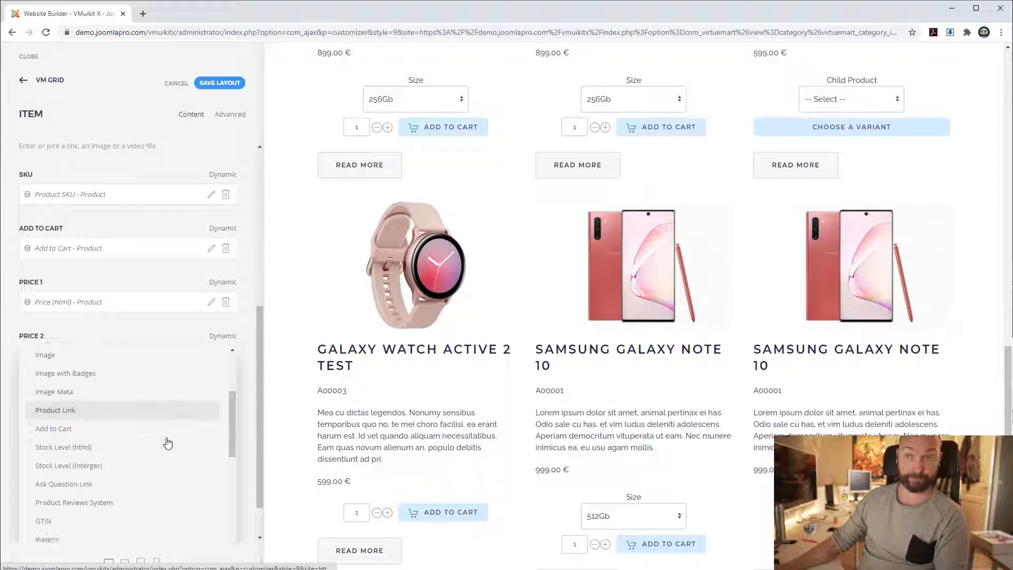
pyautogui.scroll(3, 94, 411)
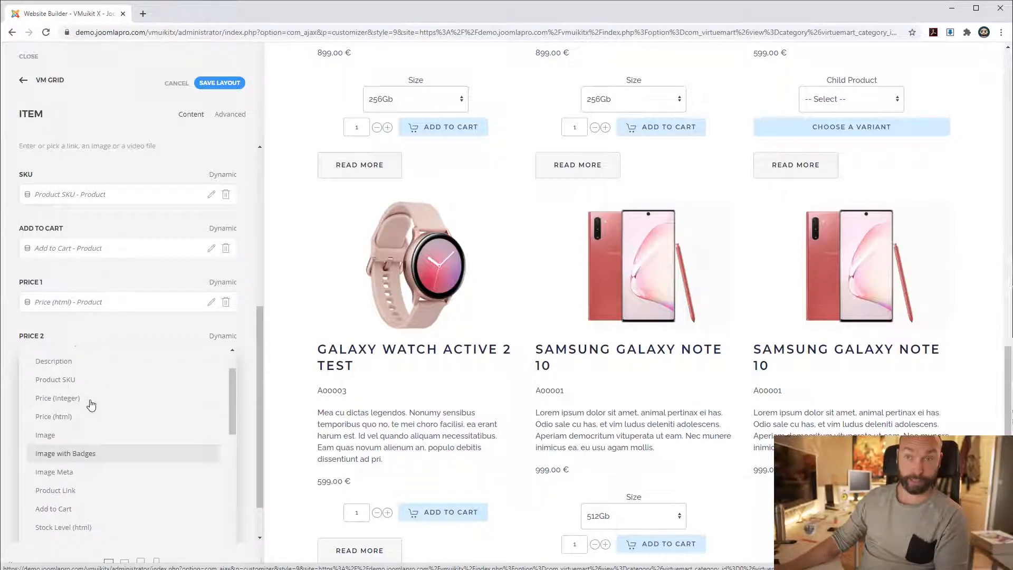
pyautogui.click(87, 415)
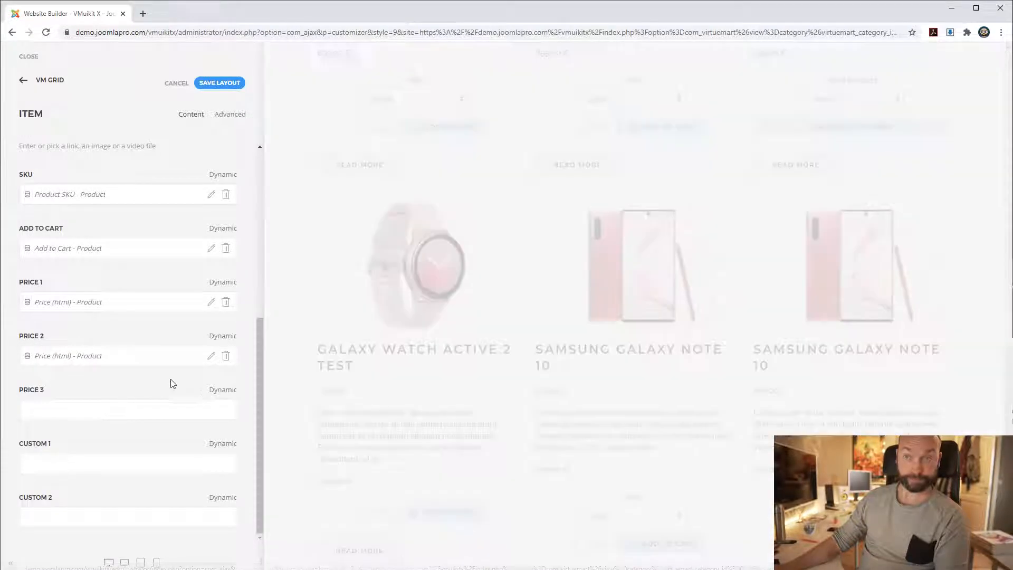
# Step: Configure the Price 2 field to show the Tax amount, with the text "Tax:" placed before it
pyautogui.click(211, 358)
pyautogui.click(163, 477)
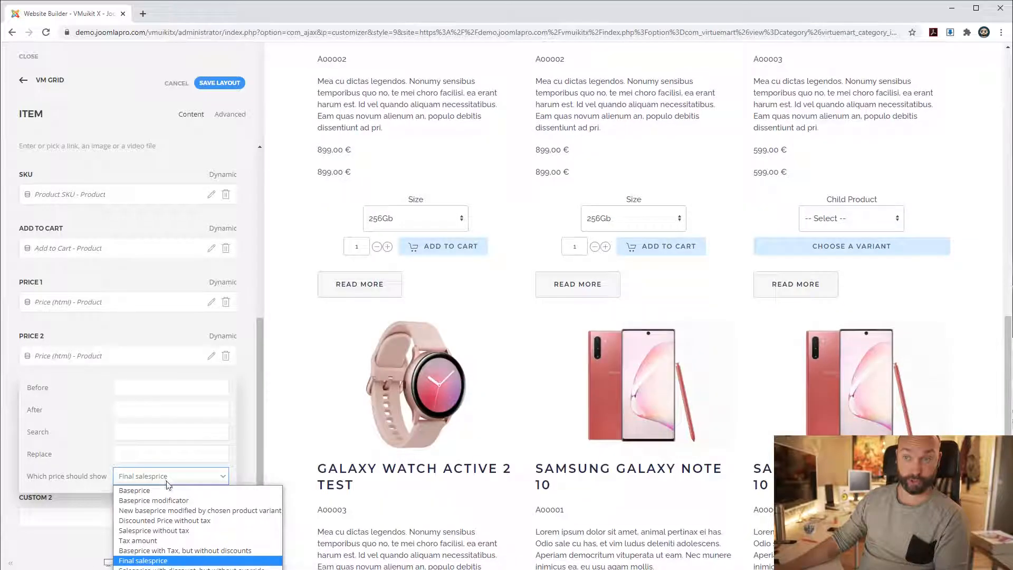
pyautogui.click(167, 540)
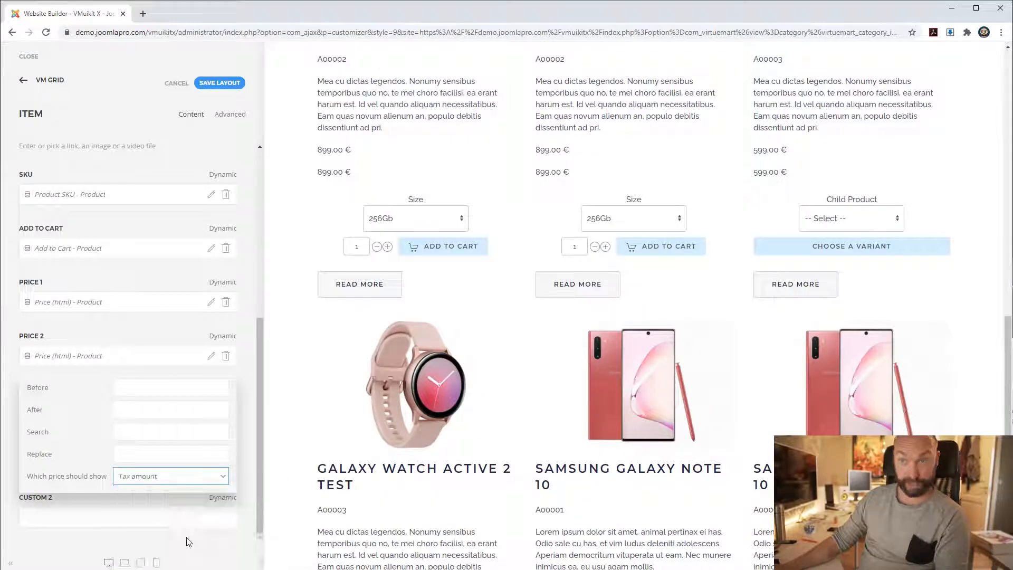
pyautogui.scroll(-1, 293, 452)
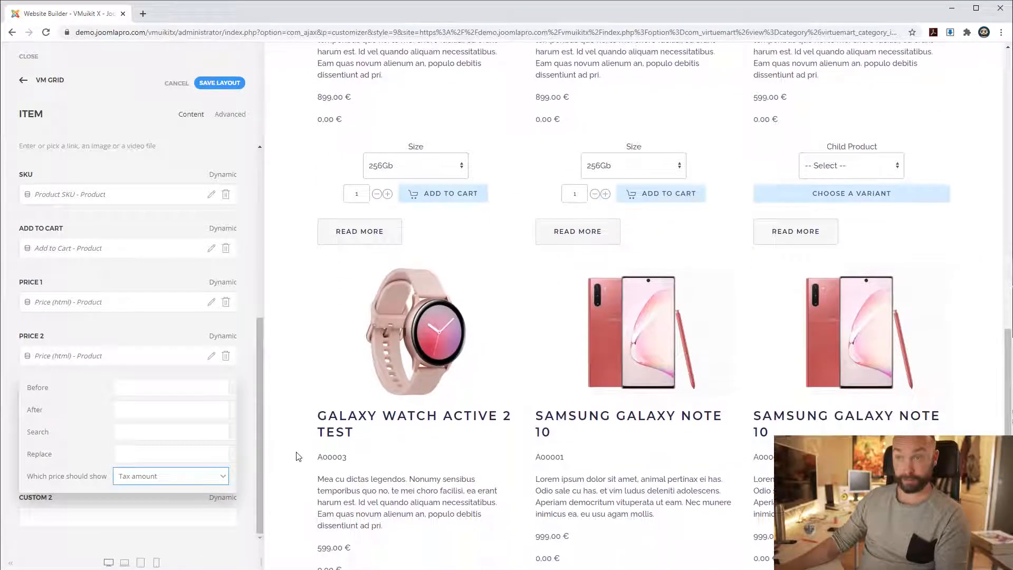
pyautogui.scroll(-1, 383, 540)
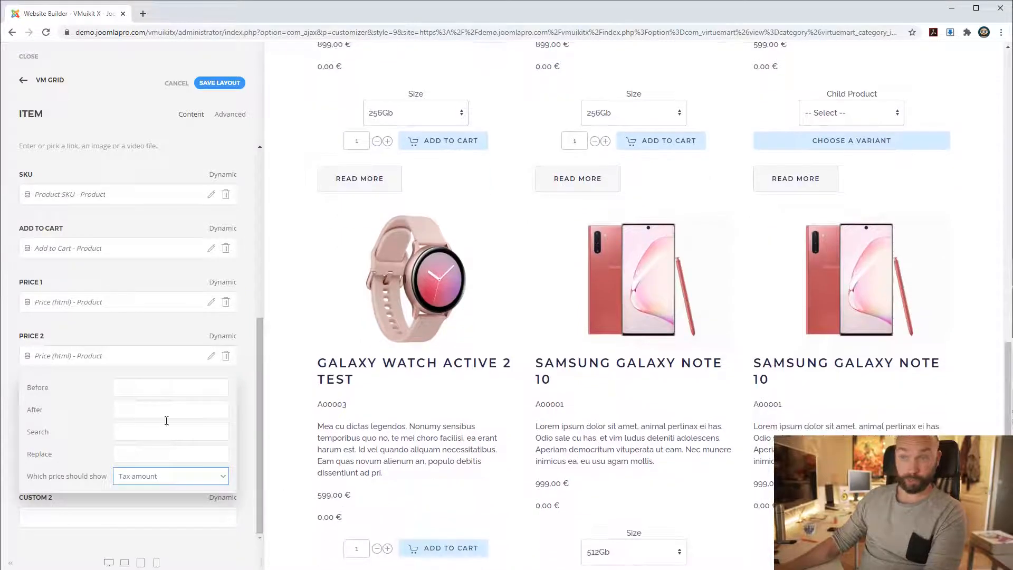
pyautogui.click(135, 389)
pyautogui.write('Tax:')
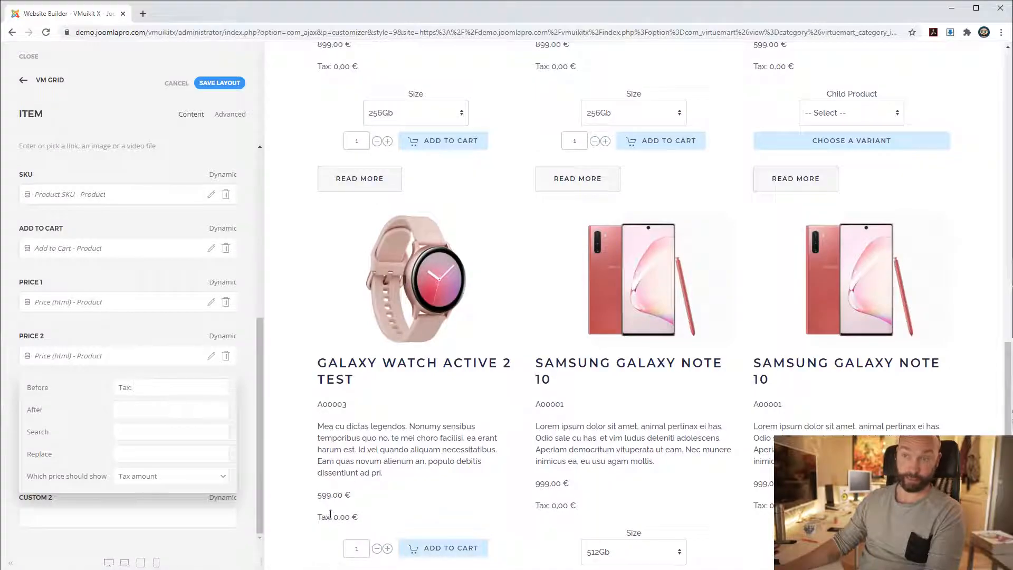
pyautogui.click(252, 361)
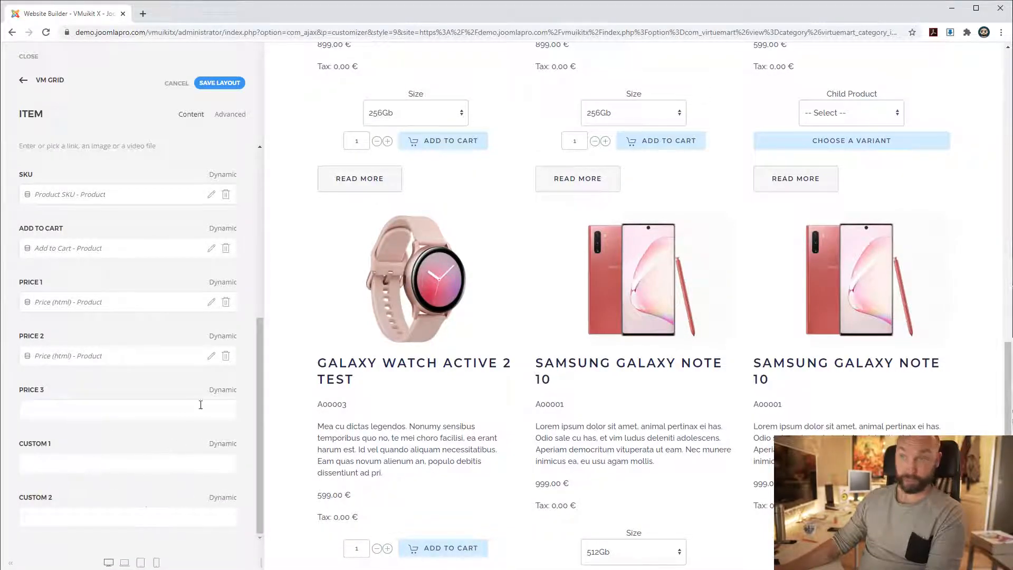
# Step: Map the item's Custom 1 field to the product's Stock Level (html) and look over its display options
pyautogui.scroll(-2, 351, 436)
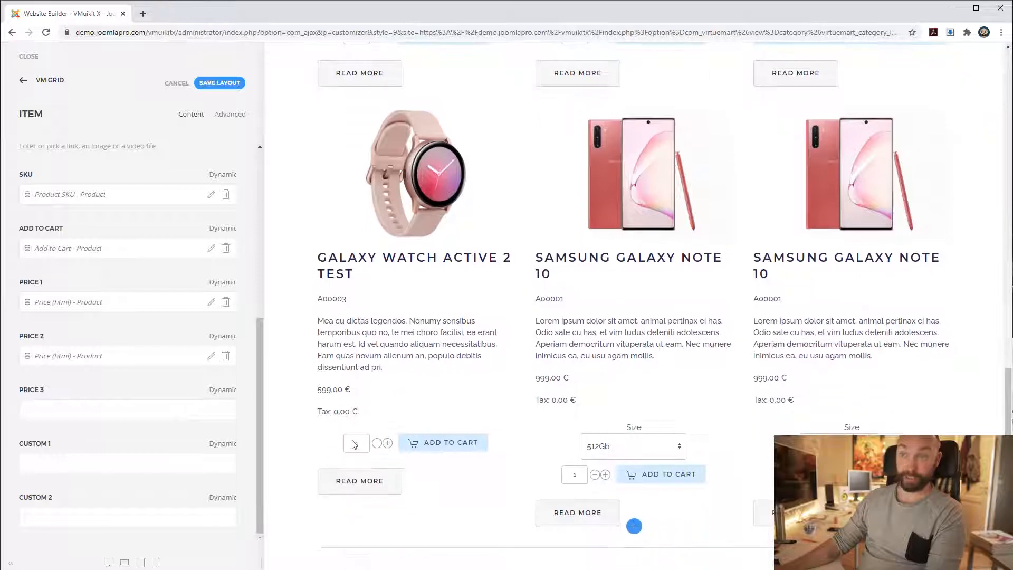
pyautogui.click(236, 451)
pyautogui.scroll(-6, 138, 485)
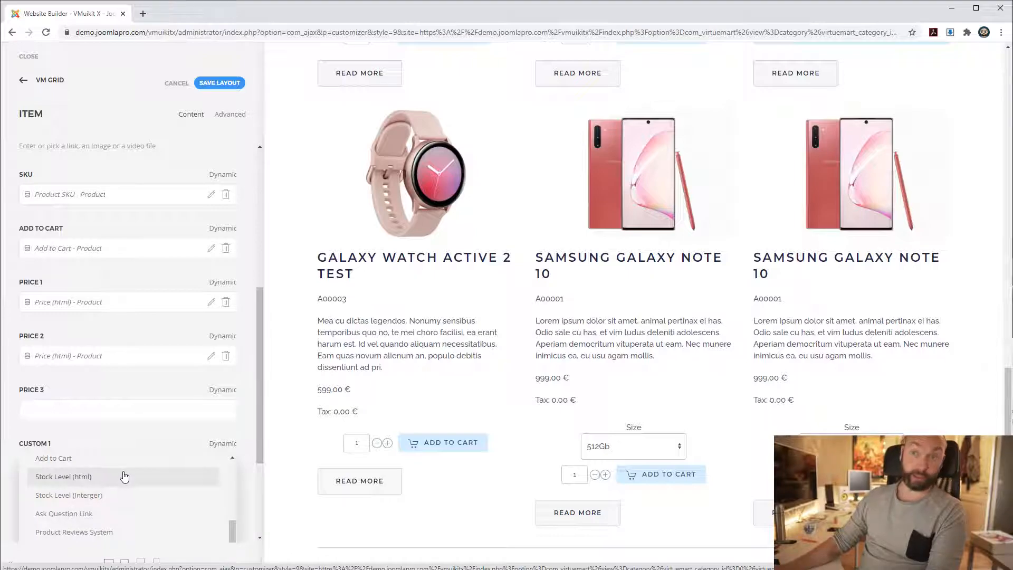
pyautogui.click(105, 477)
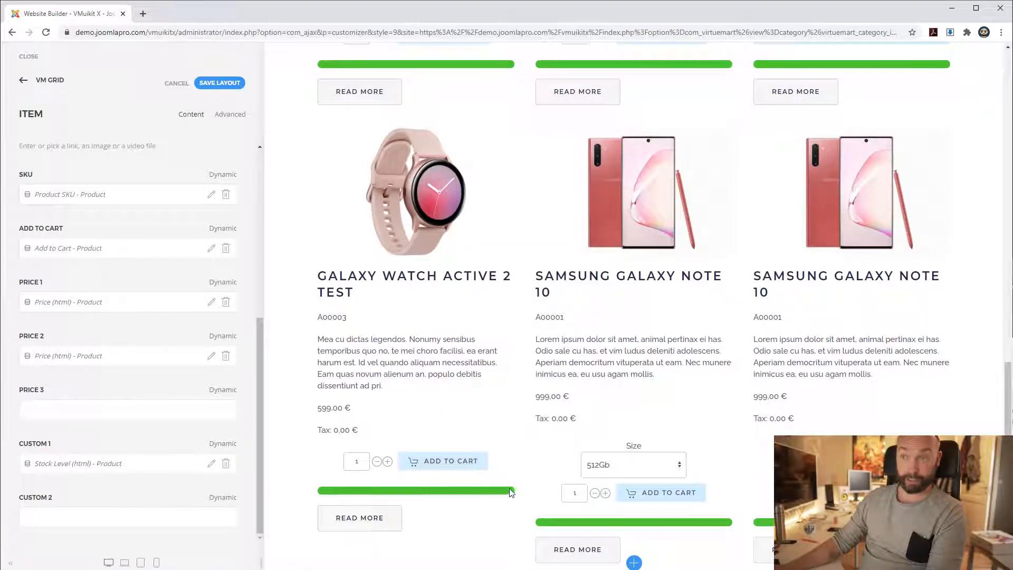
pyautogui.click(212, 464)
pyautogui.scroll(-1, 129, 481)
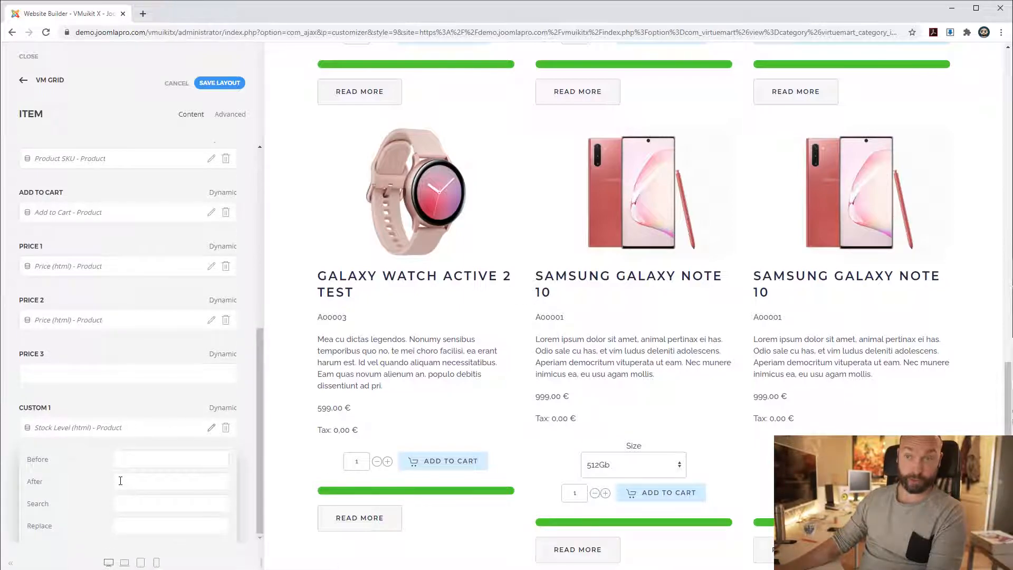
pyautogui.click(103, 416)
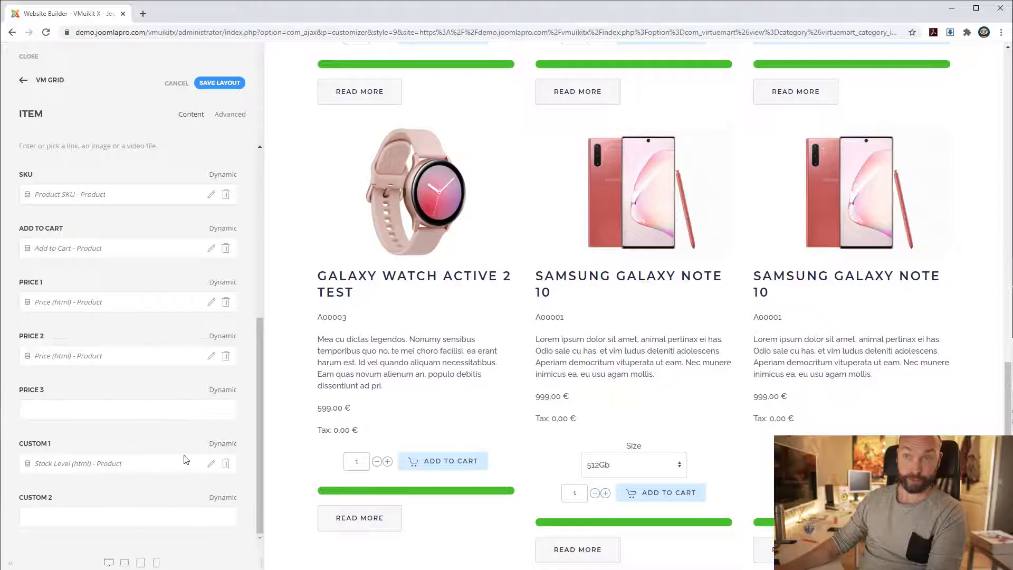
# Step: Change the Custom 1 field's dynamic content to the product's Stock Level (Interger)
pyautogui.click(221, 454)
pyautogui.scroll(-5, 108, 478)
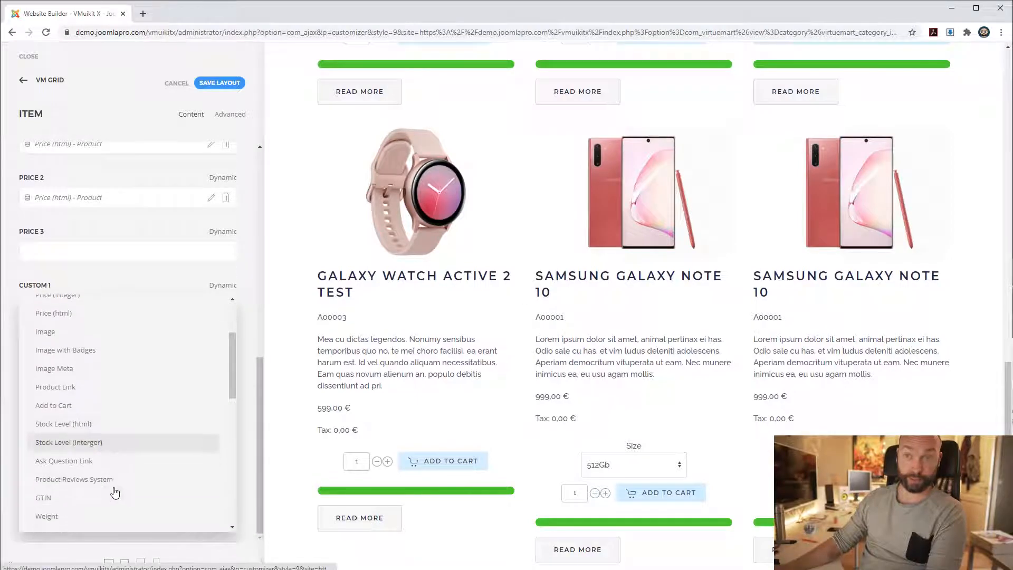
pyautogui.click(62, 448)
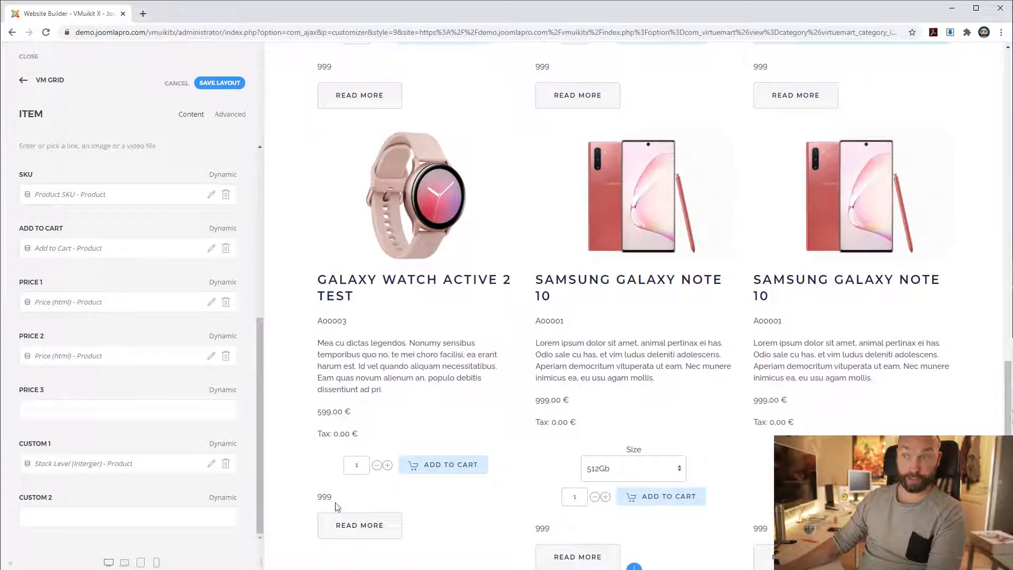
# Step: Add the text "Products in stock:" before the Custom 1 stock level value
pyautogui.click(211, 466)
pyautogui.scroll(-1, 143, 464)
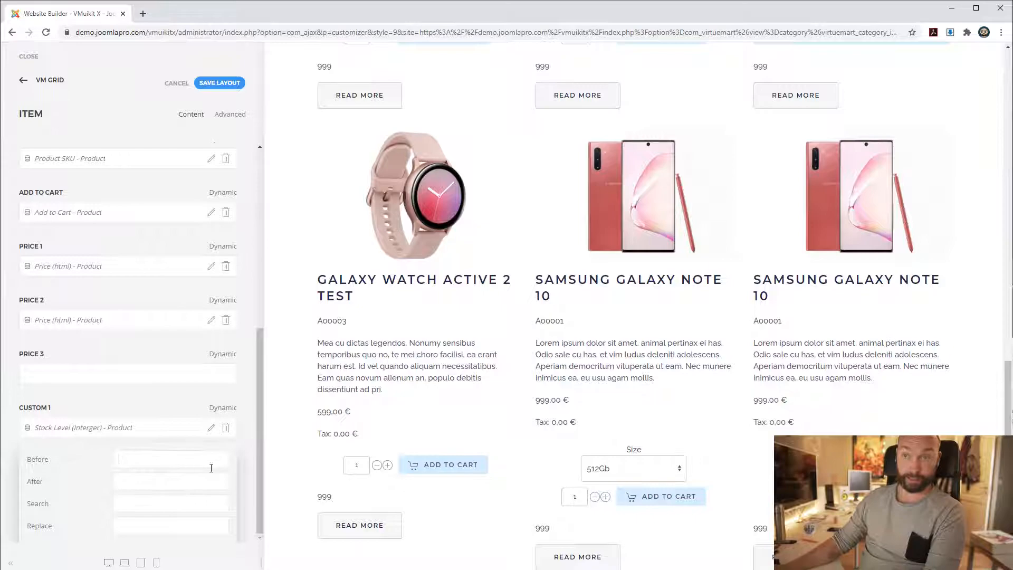
pyautogui.write('Product')
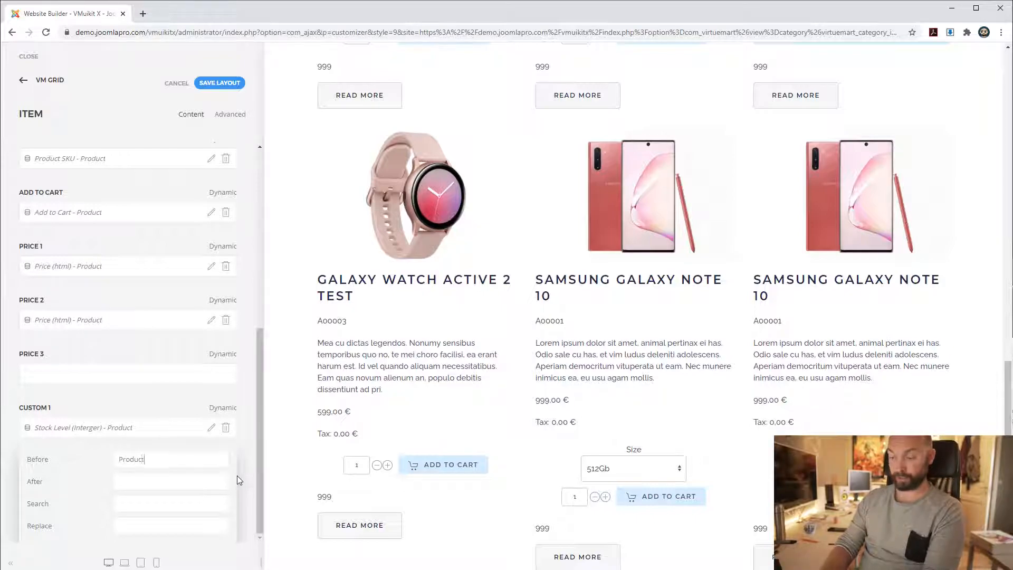
pyautogui.write('s in stock:')
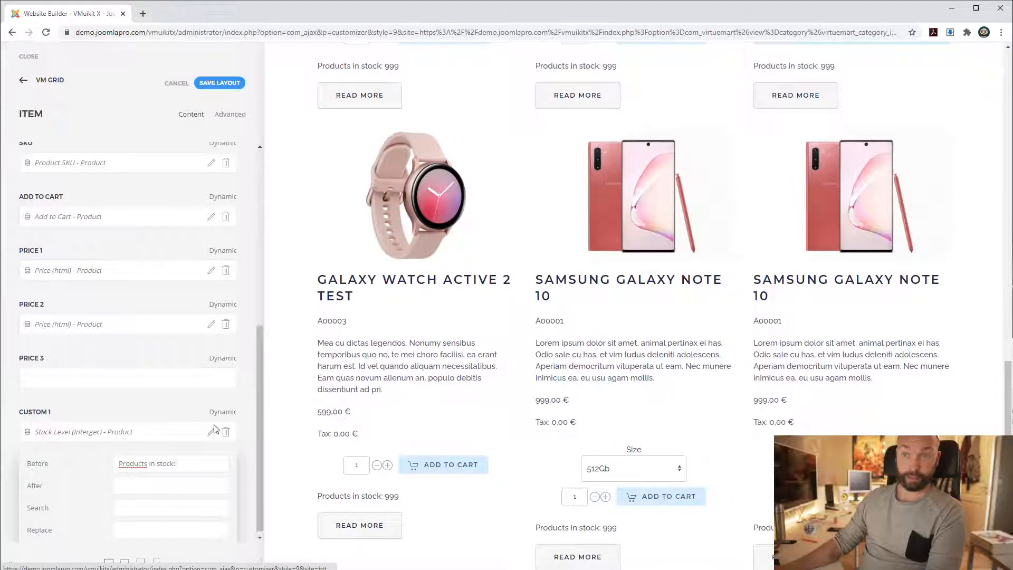
# Step: Close the Custom 1 field's options and save the layout with the mapped item fields
pyautogui.click(178, 400)
pyautogui.scroll(-1, 421, 481)
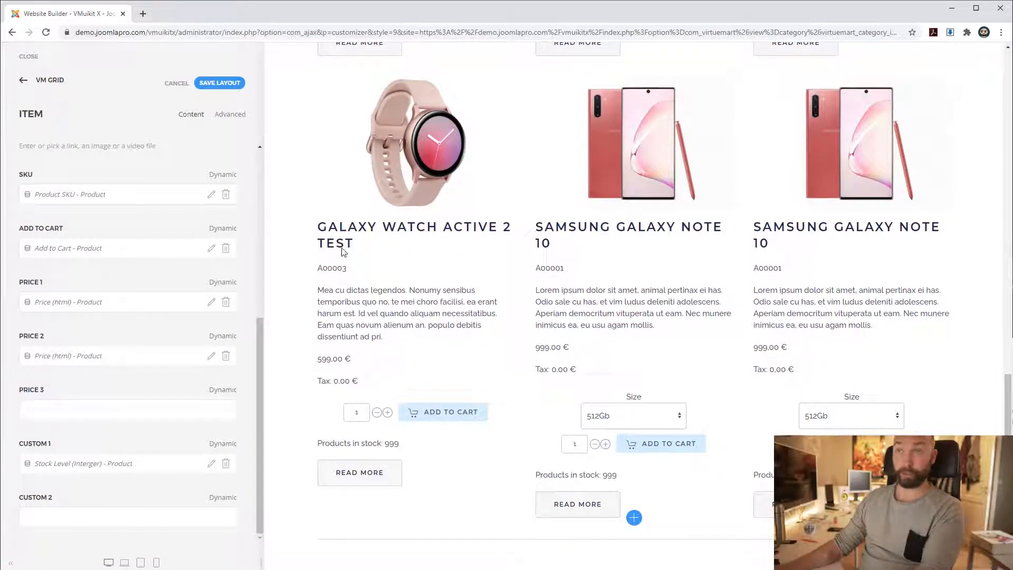
pyautogui.scroll(6, 149, 226)
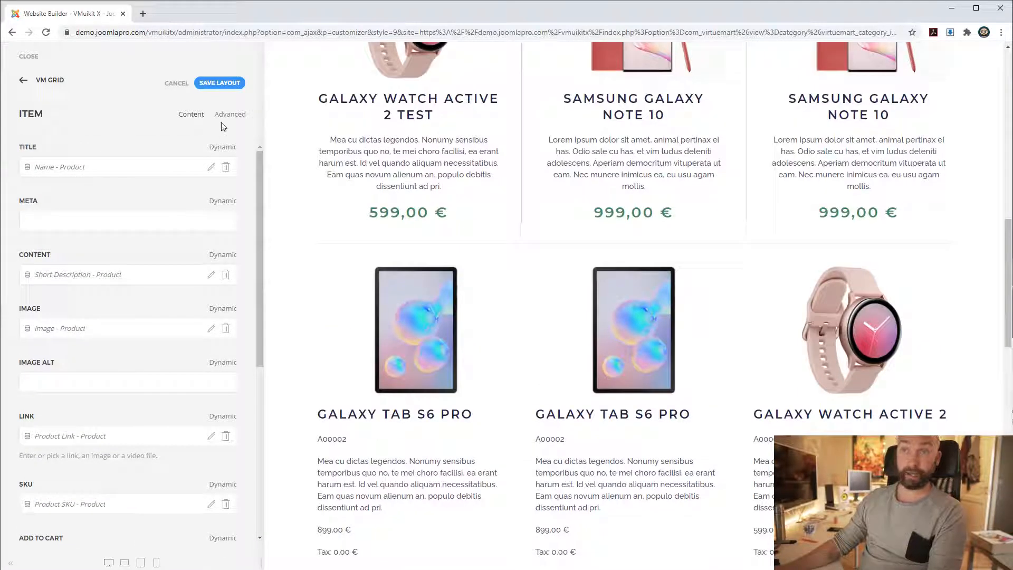
pyautogui.click(216, 83)
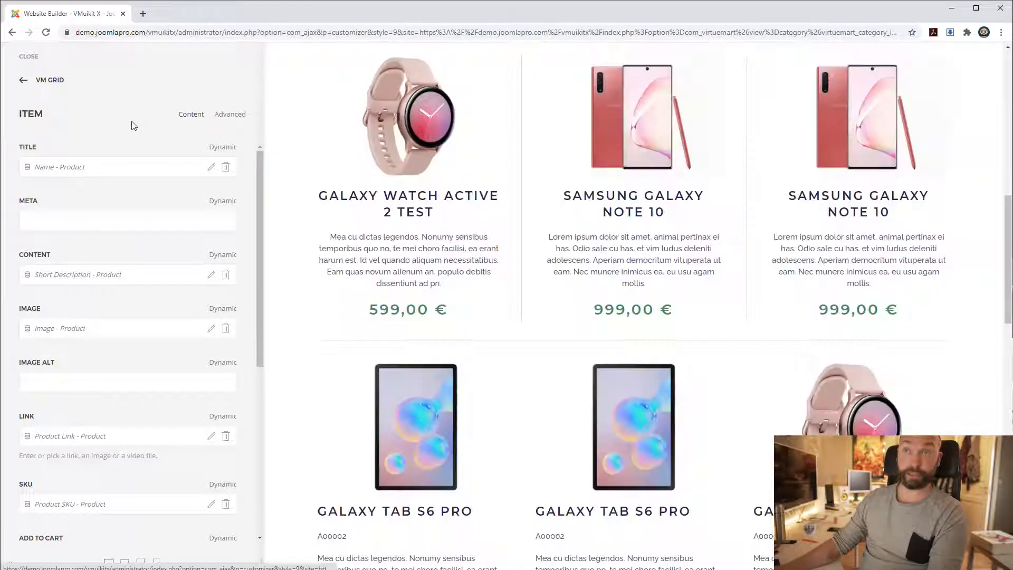
# Step: Open the VM Grid's own settings and look over the grid and Tablet Landscape column options
pyautogui.click(62, 84)
pyautogui.click(191, 114)
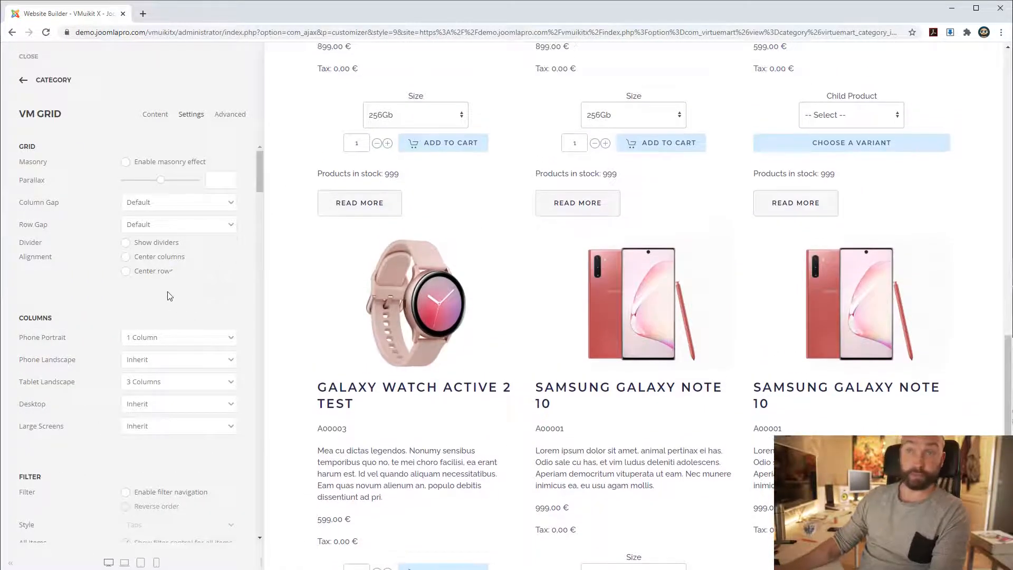
pyautogui.scroll(-1, 153, 295)
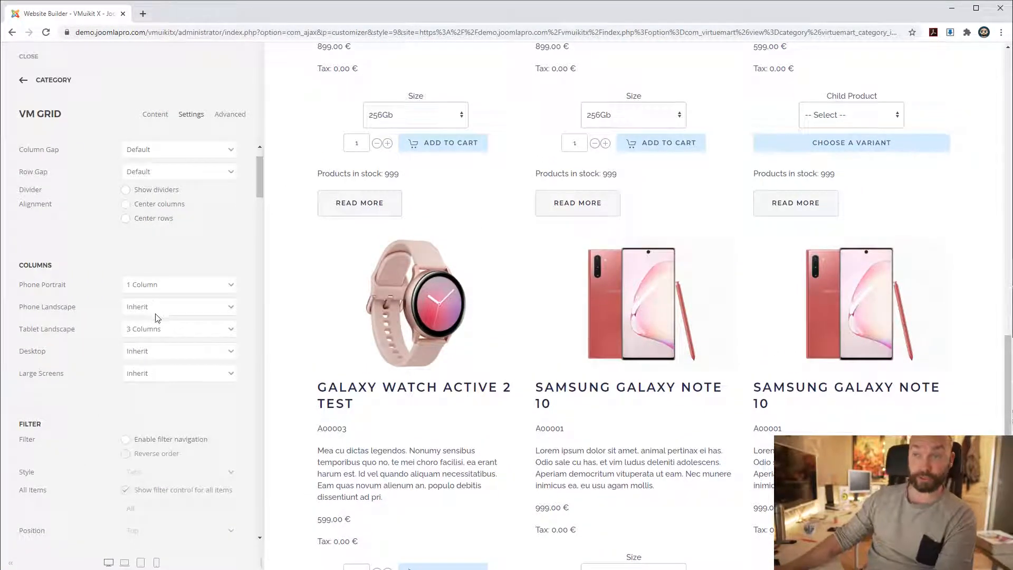
pyautogui.click(168, 329)
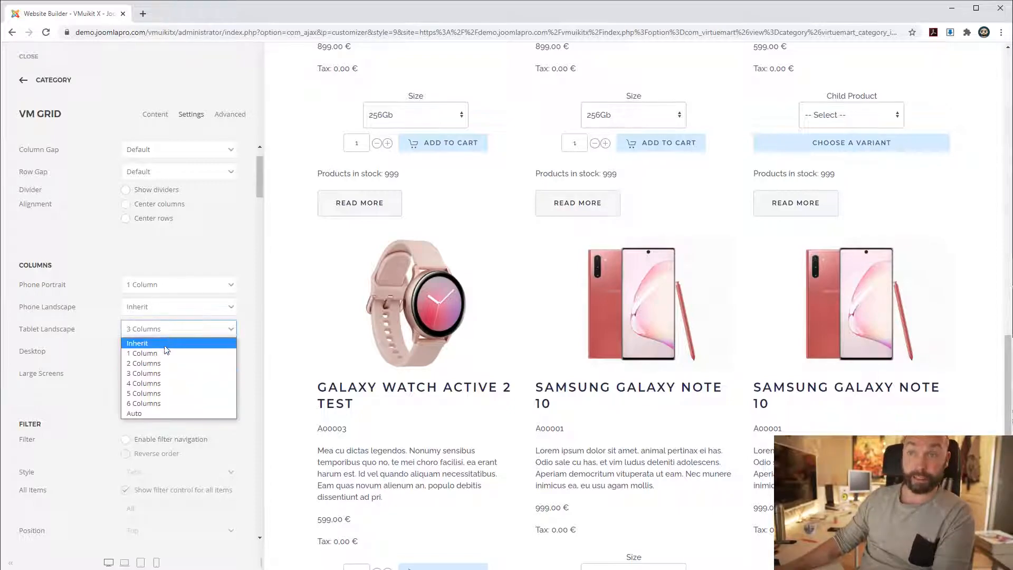
pyautogui.click(109, 276)
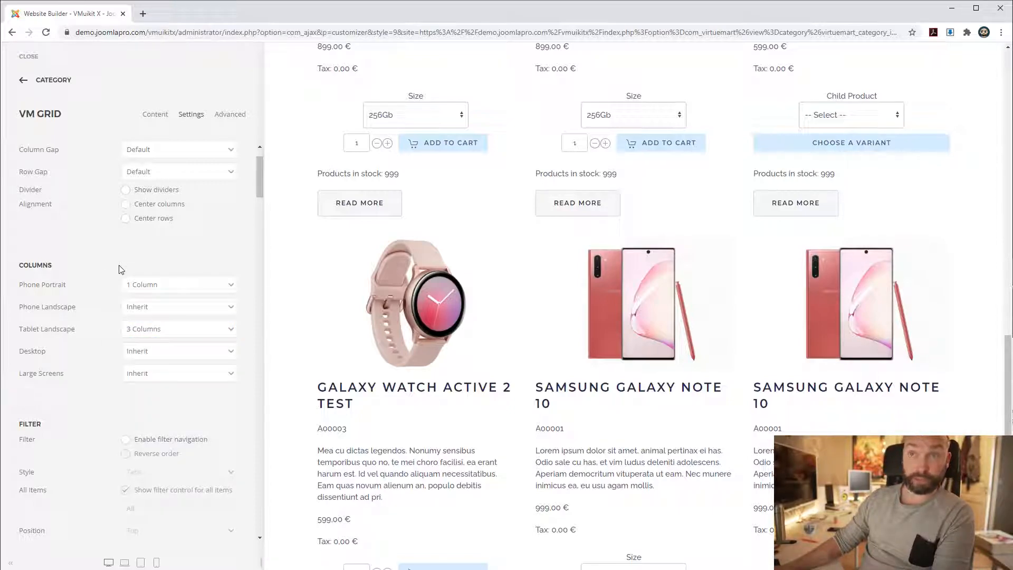
pyautogui.scroll(1, 120, 269)
pyautogui.scroll(-1, 300, 274)
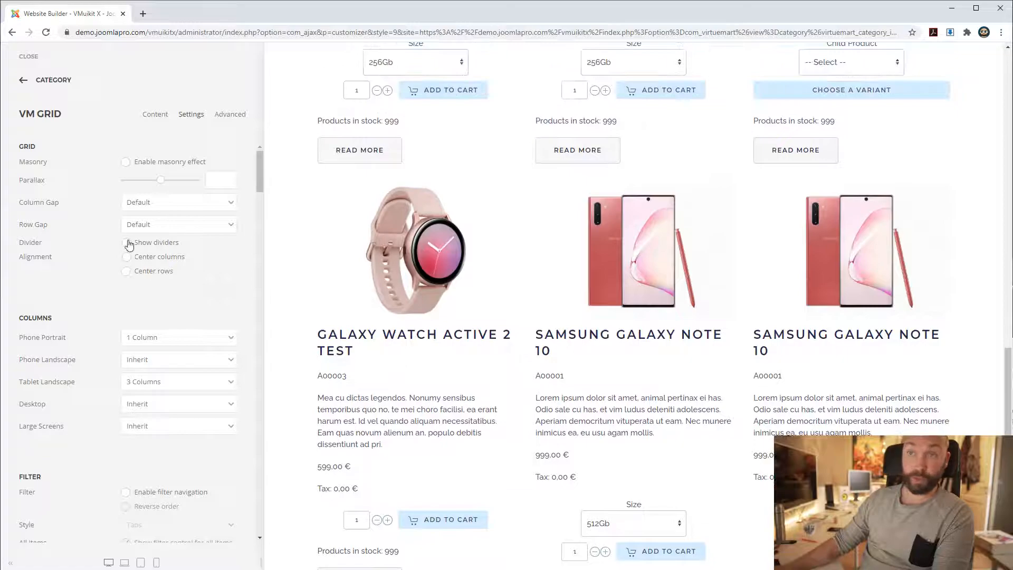
# Step: Show dividers in the VM Grid and set both its column gap and row gap to Medium
pyautogui.click(126, 243)
pyautogui.click(177, 203)
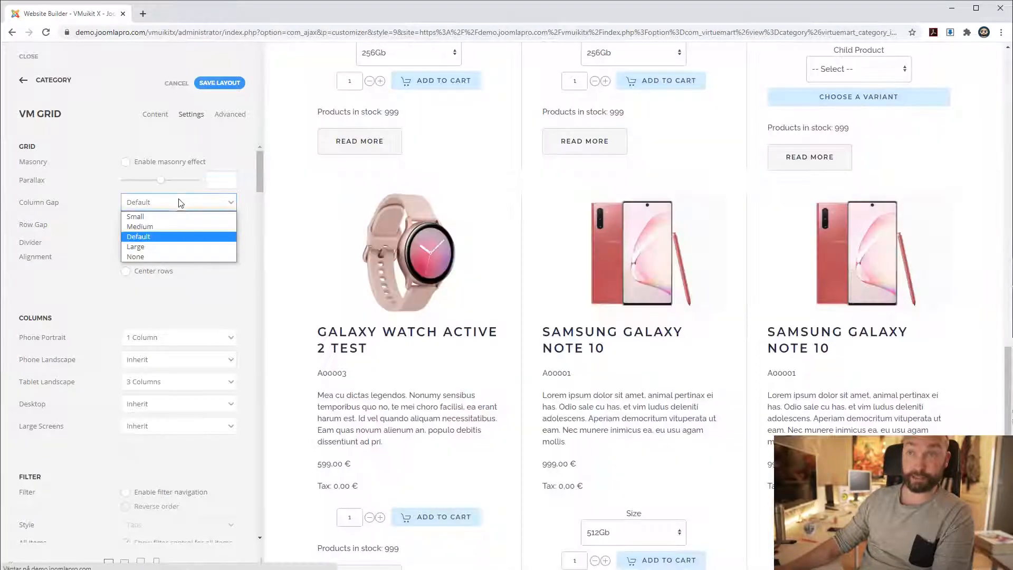
pyautogui.click(172, 226)
pyautogui.click(168, 224)
pyautogui.click(162, 248)
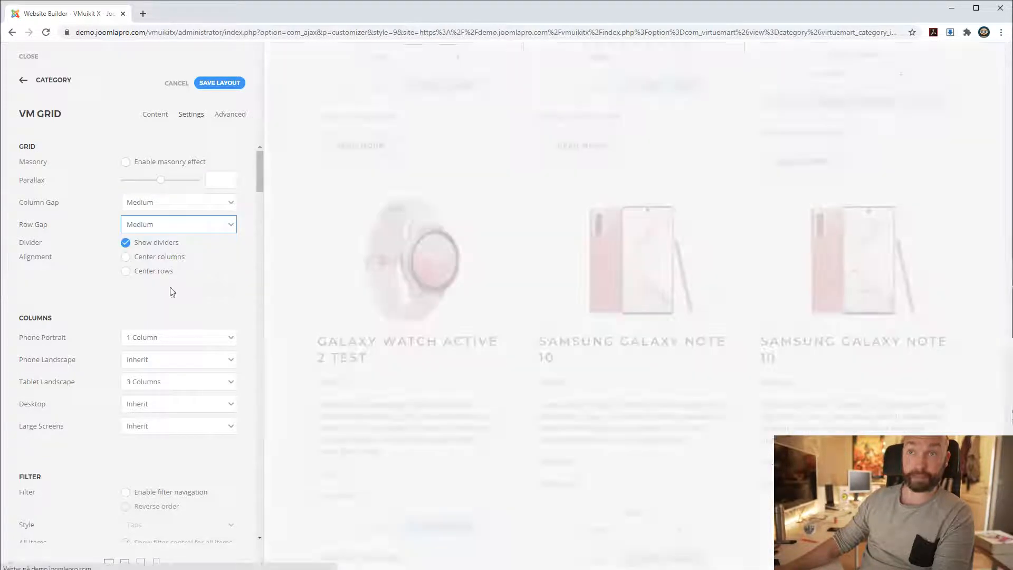
pyautogui.scroll(-1, 343, 339)
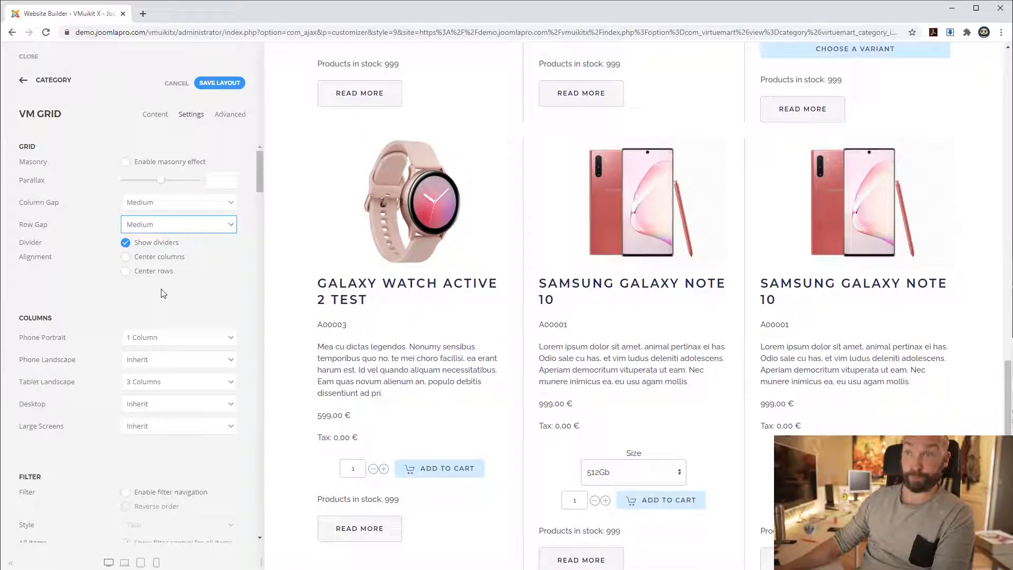
# Step: Make each product's whole panel a link by enabling Link panel in the grid's Panel settings
pyautogui.scroll(-2, 163, 294)
pyautogui.scroll(-10, 177, 332)
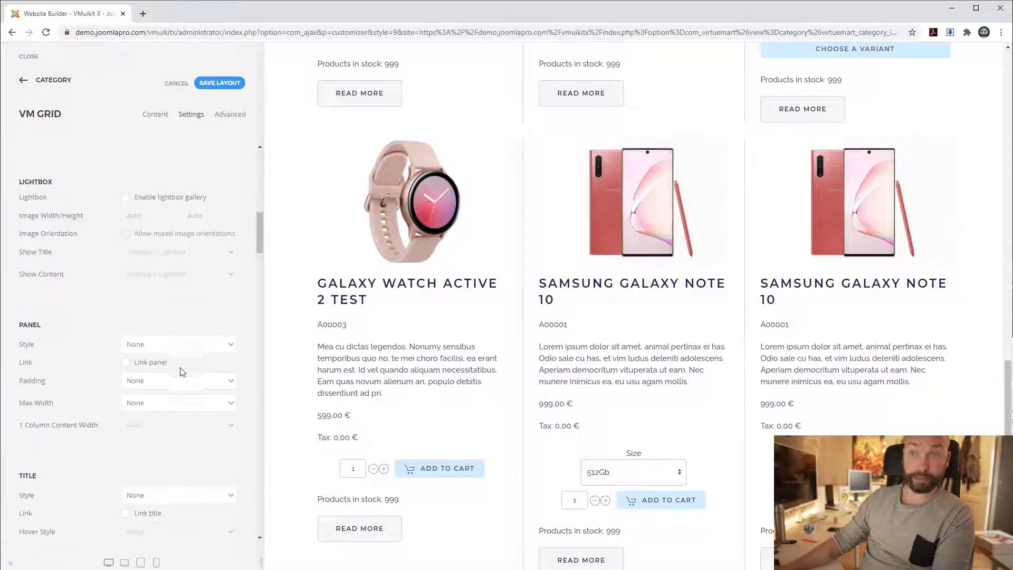
pyautogui.scroll(-3, 182, 374)
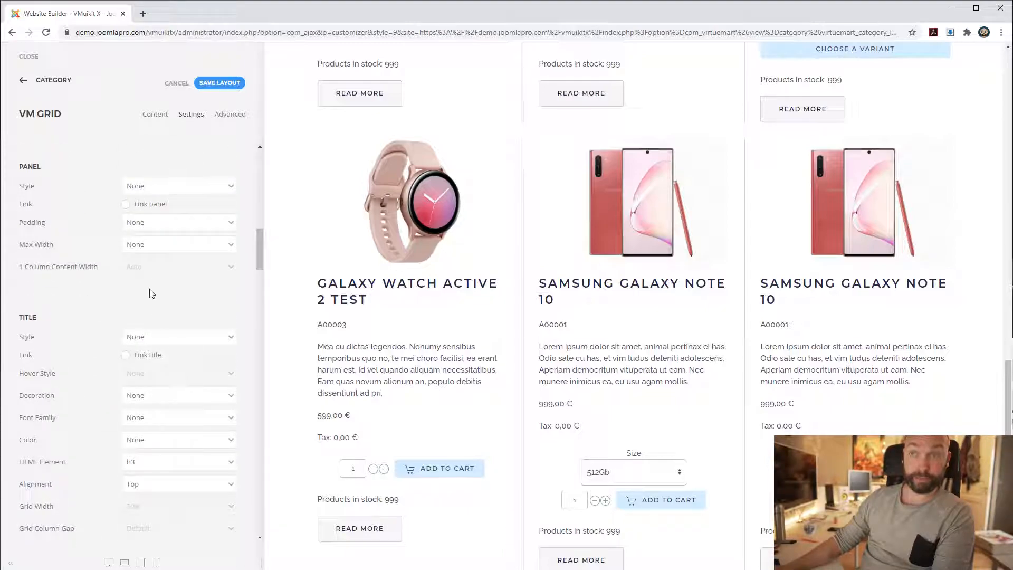
pyautogui.click(126, 205)
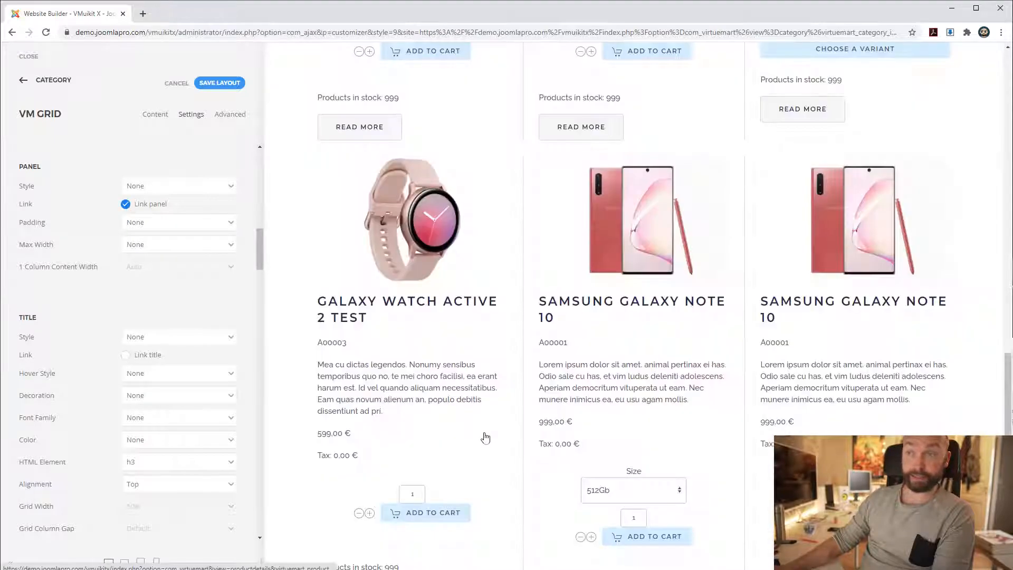
pyautogui.scroll(-1, 327, 416)
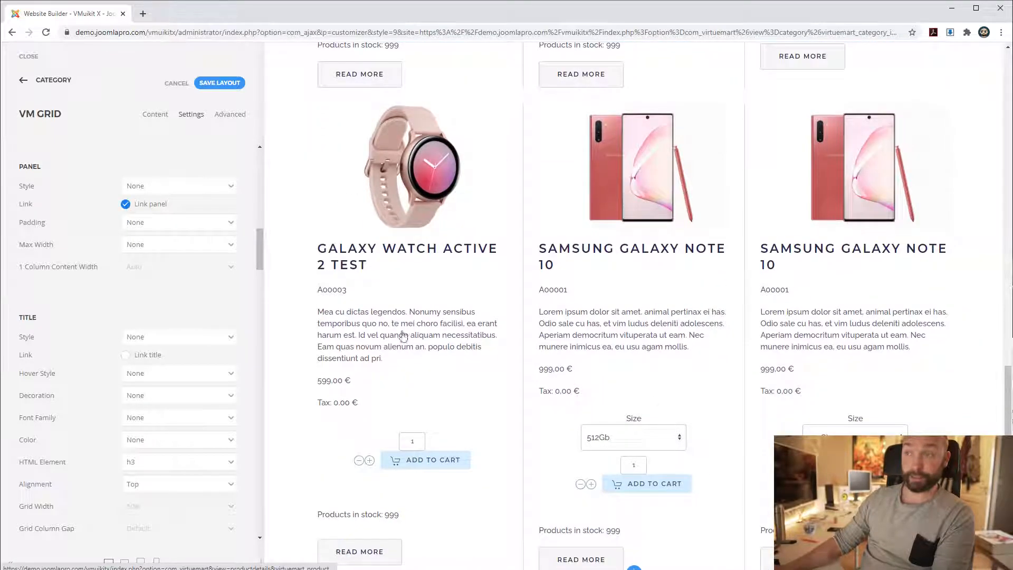
# Step: Remove the "Read more" text from the grid's Link settings so the items have no link button
pyautogui.scroll(-15, 167, 429)
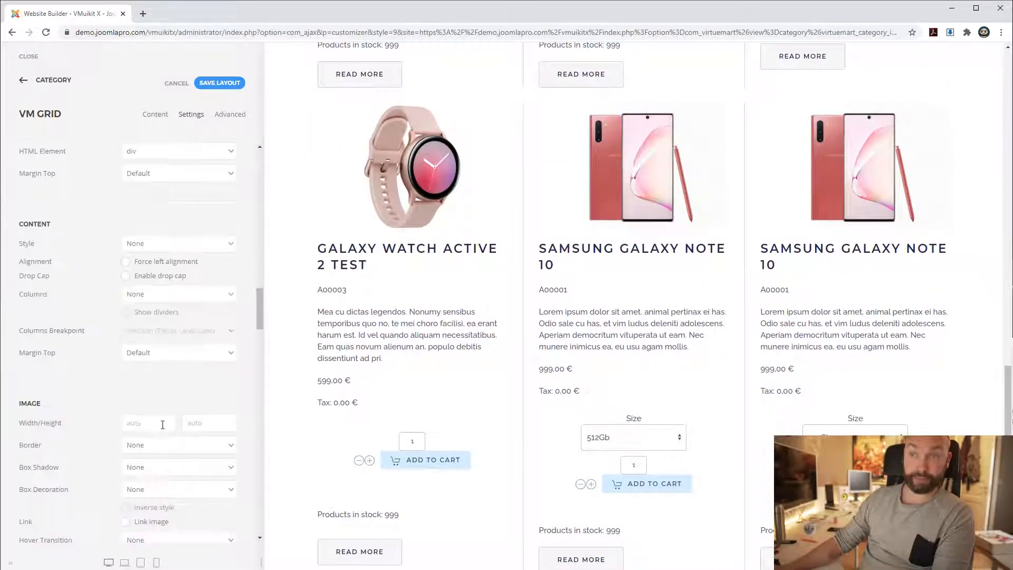
pyautogui.scroll(10, 168, 429)
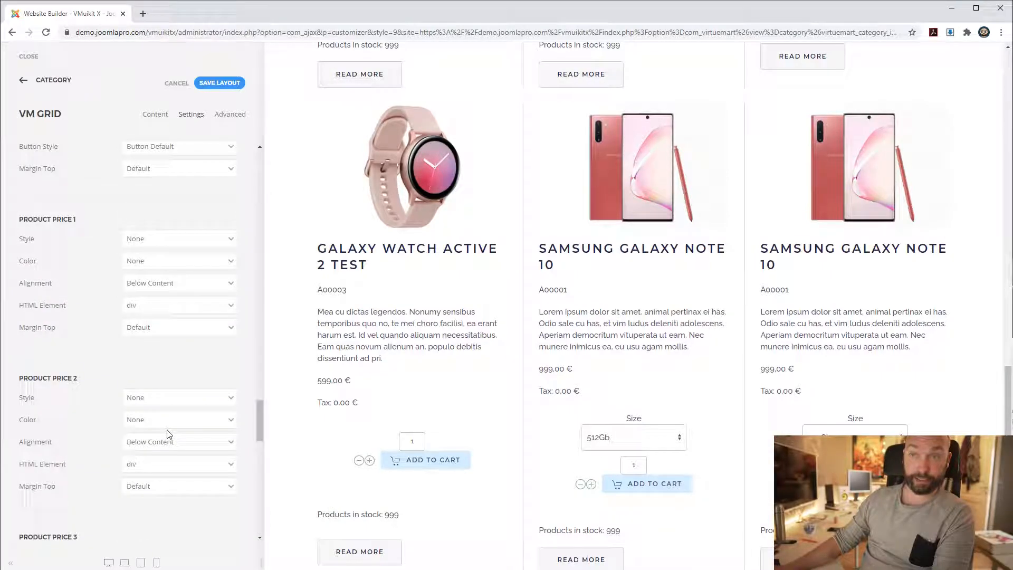
pyautogui.scroll(-8, 92, 343)
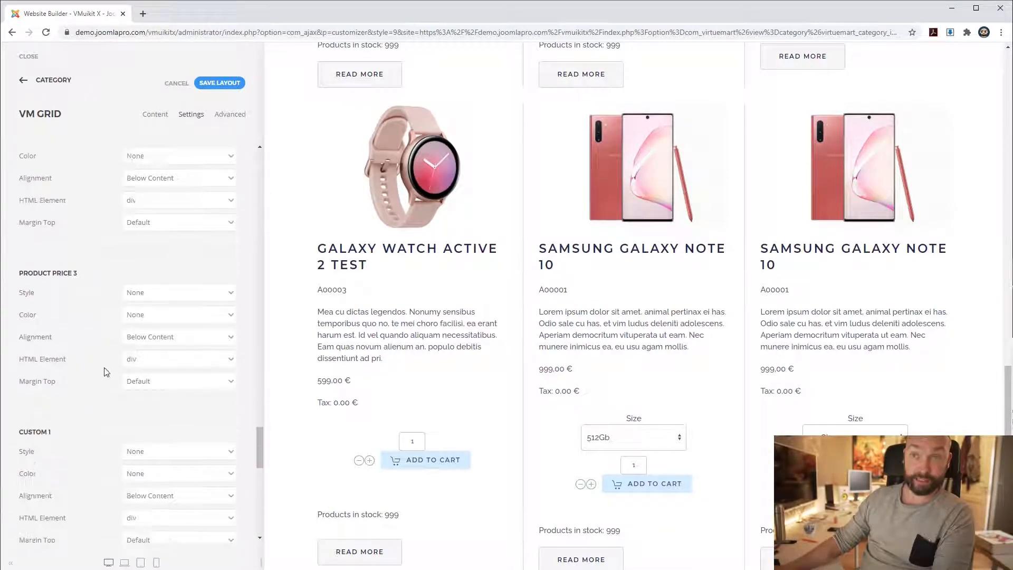
pyautogui.scroll(10, 114, 402)
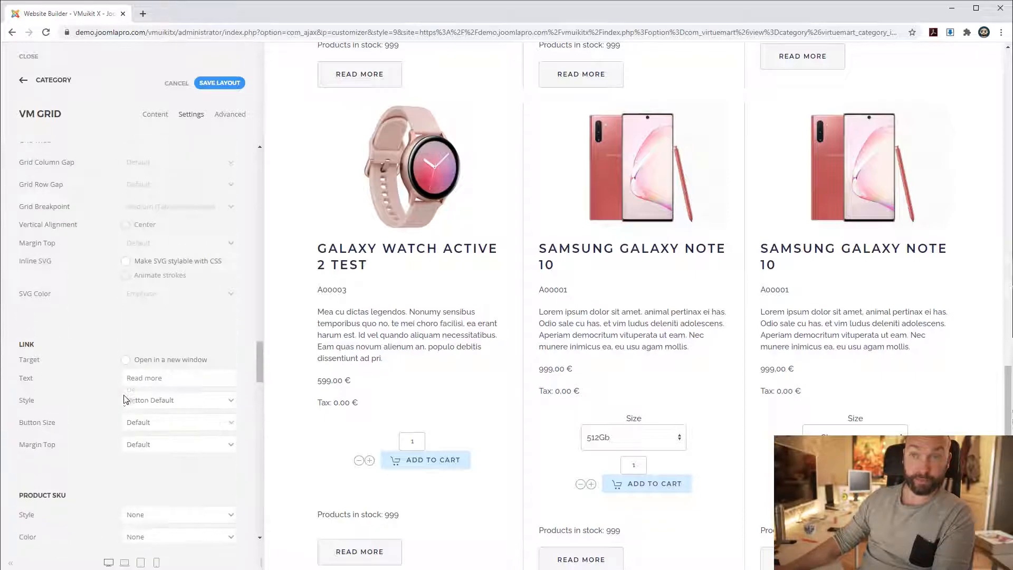
pyautogui.moveTo(153, 414); pyautogui.dragTo(77, 404)
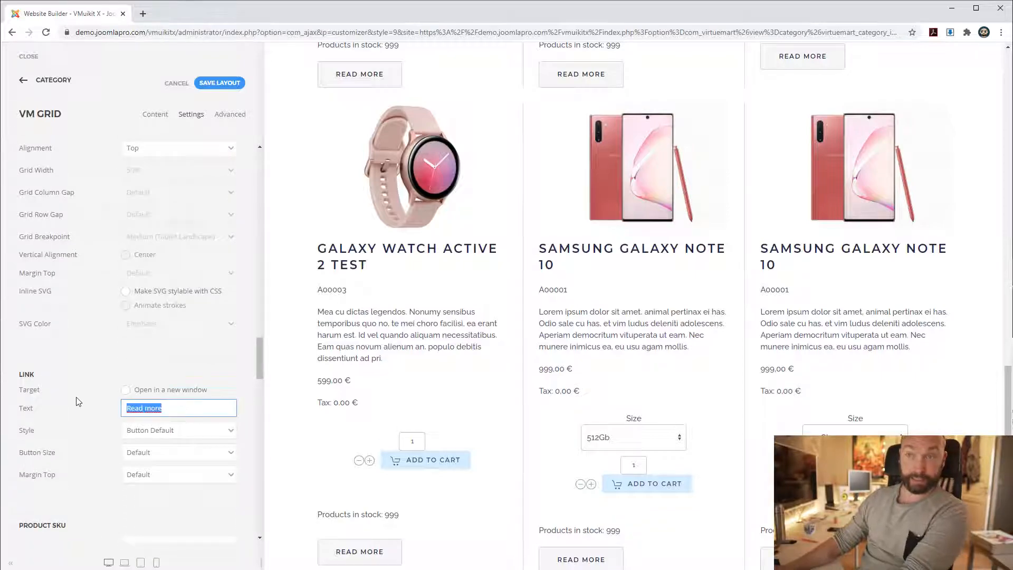
pyautogui.press('BackSpace')
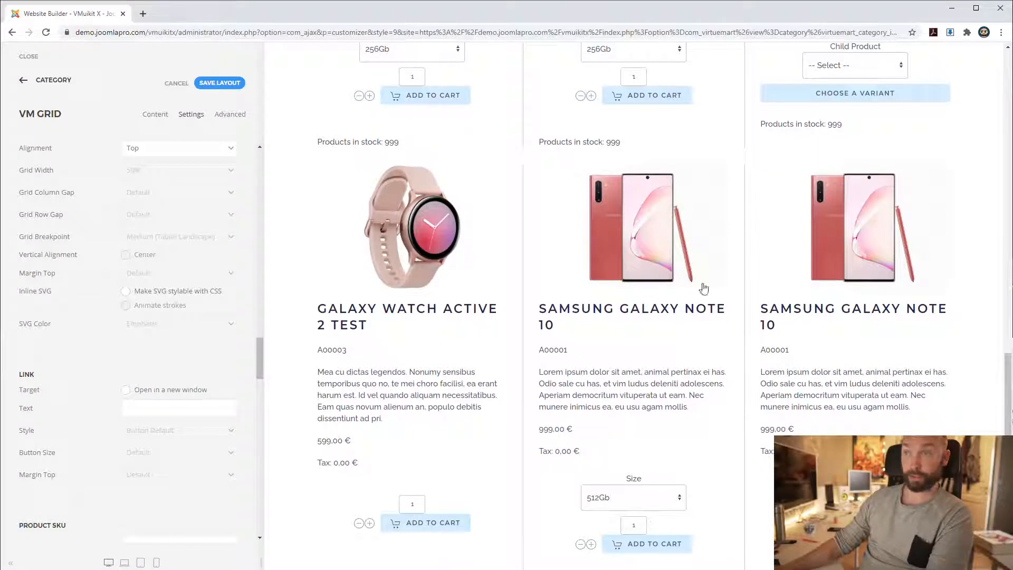
# Step: Try a product's Size selector in the preview, look over the product cards and save the layout
pyautogui.click(681, 503)
pyautogui.click(599, 95)
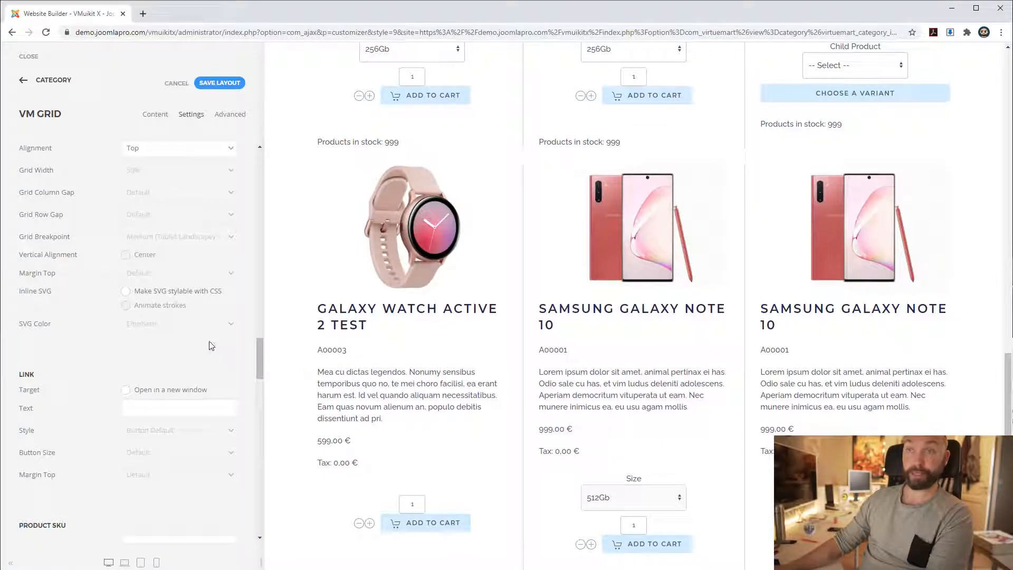
pyautogui.scroll(-4, 475, 400)
pyautogui.scroll(8, 488, 306)
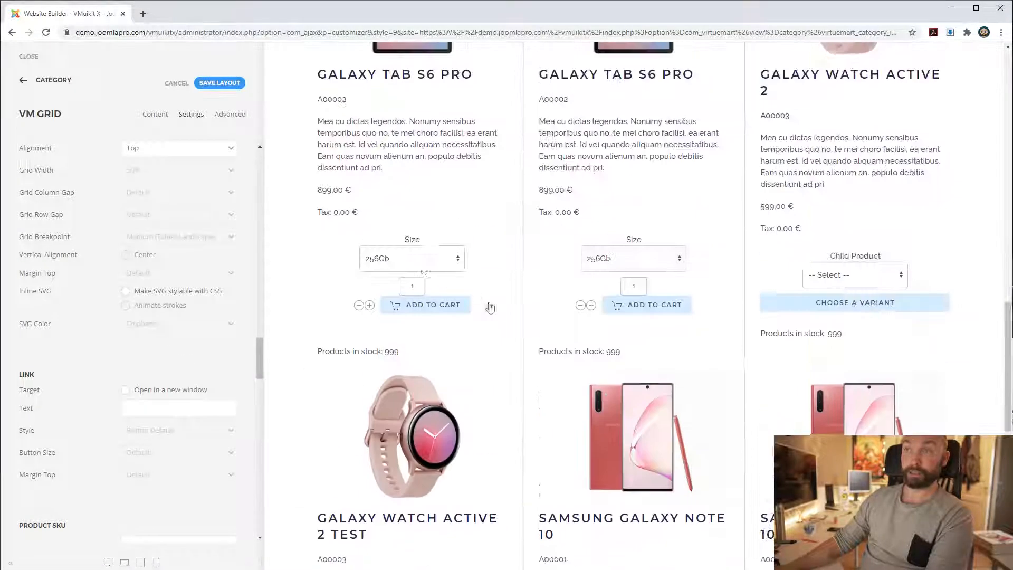
pyautogui.scroll(-2, 475, 311)
pyautogui.scroll(-5, 345, 442)
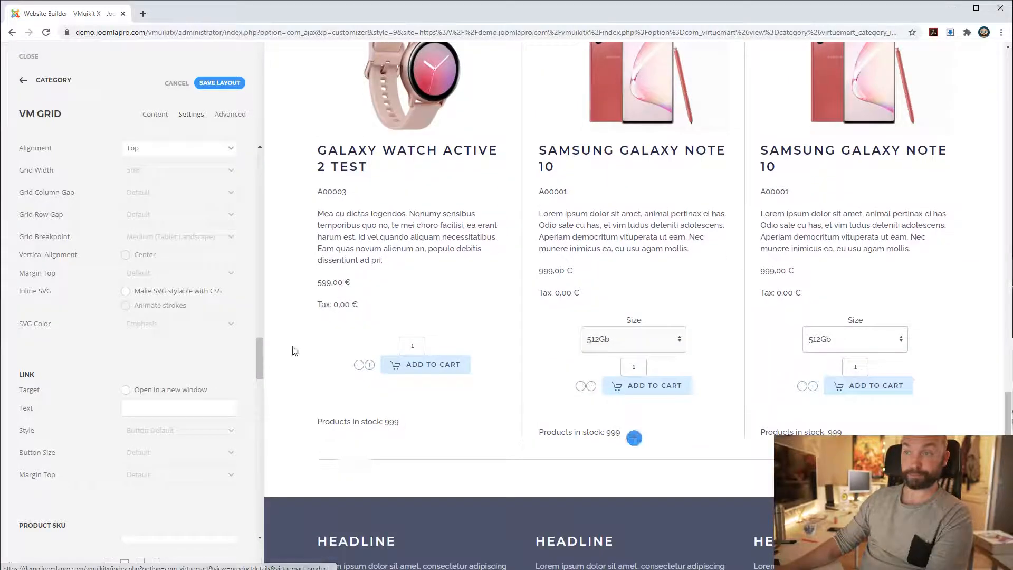
pyautogui.click(224, 83)
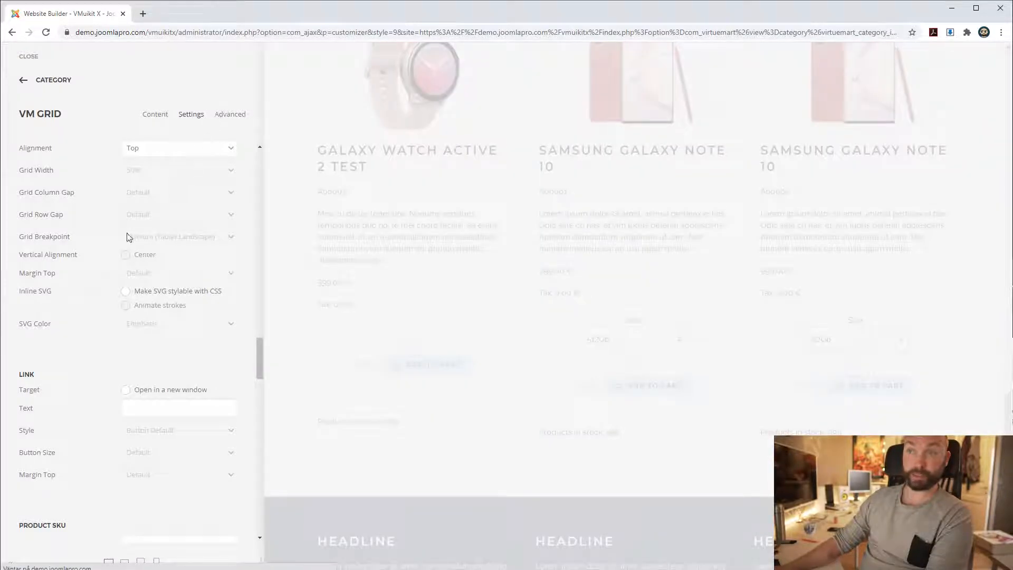
# Step: Look over the Product SKU's style options and set its color to Muted
pyautogui.scroll(10, 128, 237)
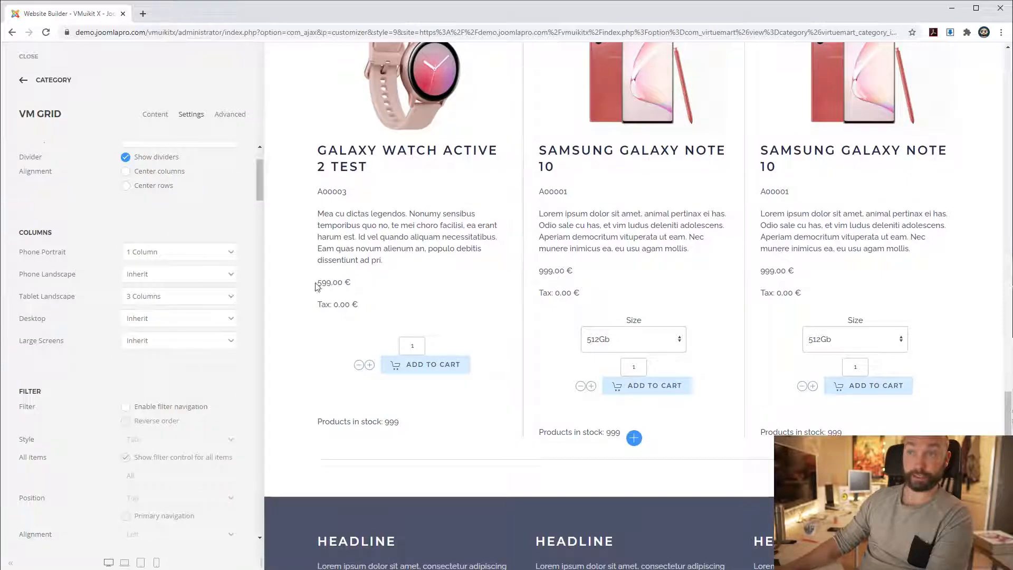
pyautogui.scroll(2, 97, 323)
pyautogui.scroll(-10, 102, 358)
pyautogui.scroll(10, 108, 368)
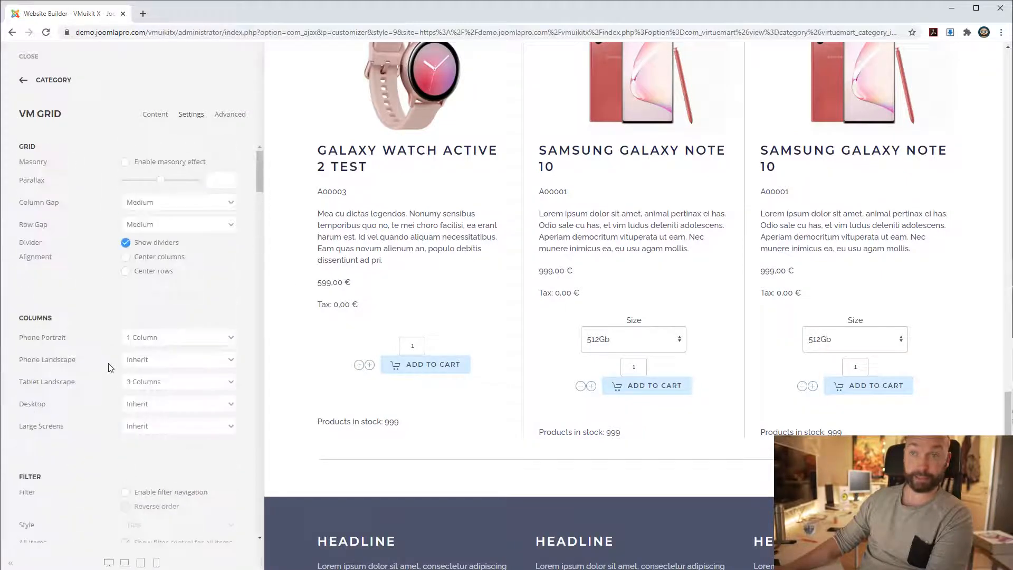
pyautogui.scroll(-10, 109, 367)
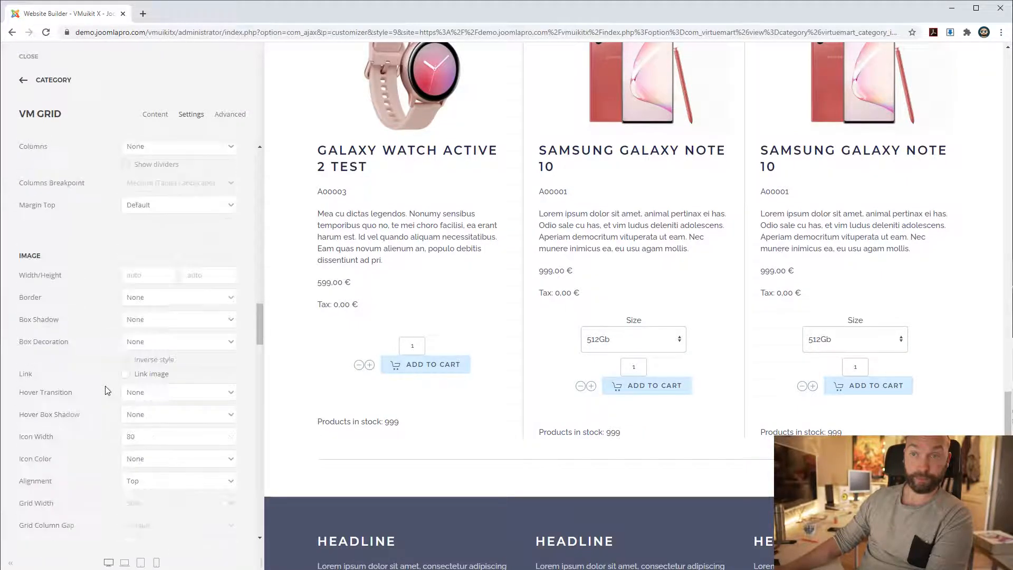
pyautogui.scroll(-10, 108, 390)
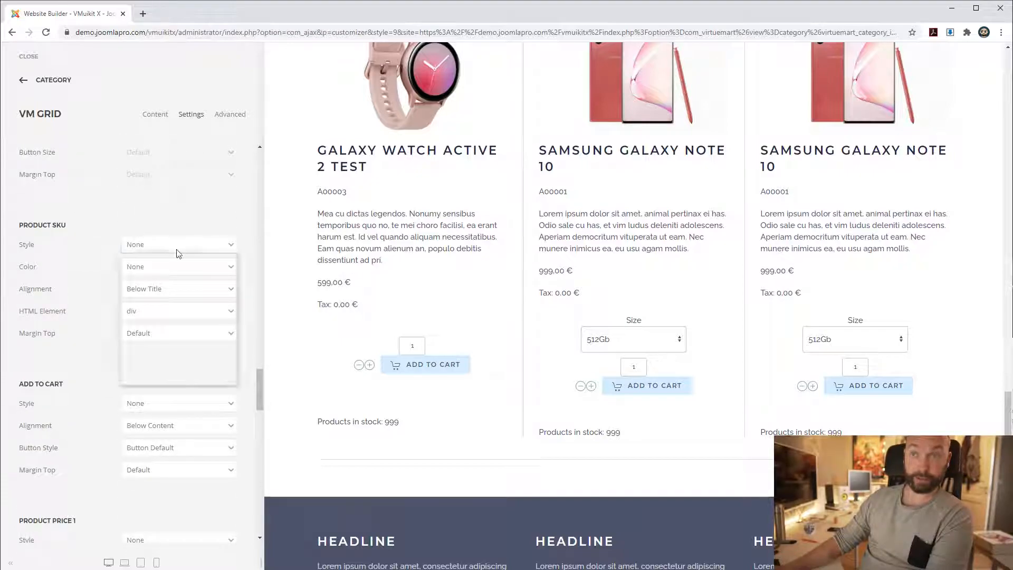
pyautogui.click(176, 247)
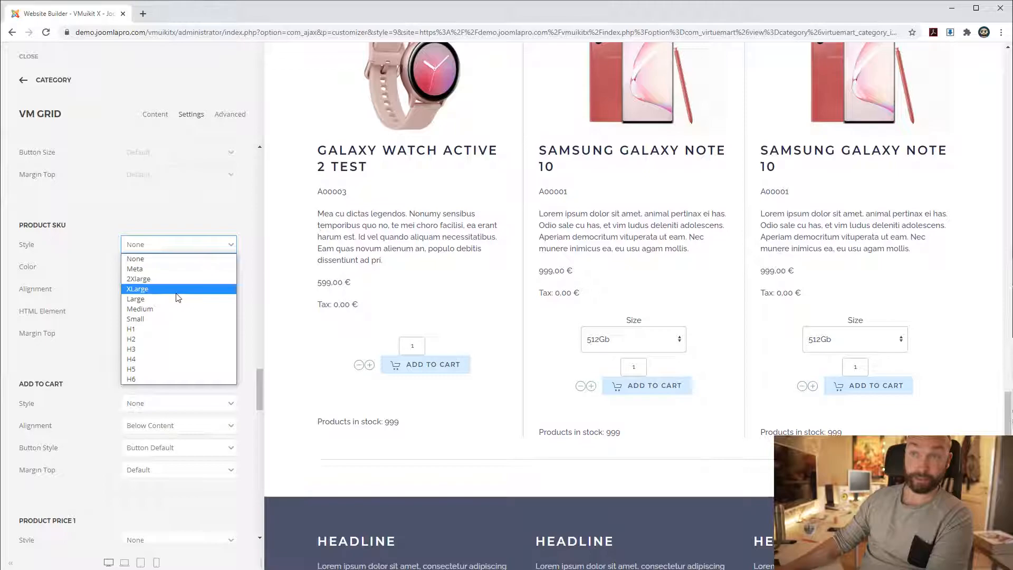
pyautogui.click(162, 221)
pyautogui.click(152, 268)
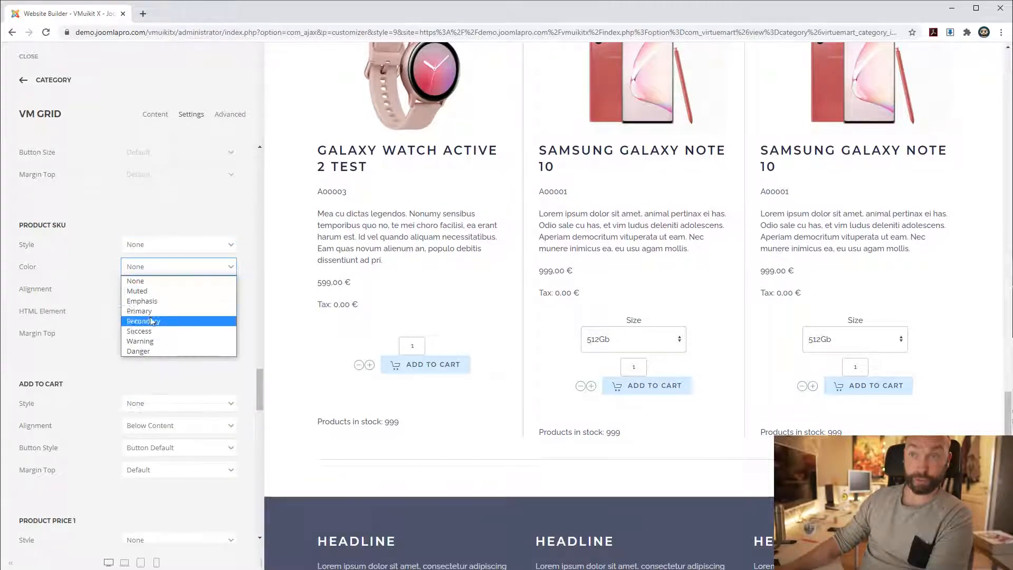
pyautogui.click(158, 291)
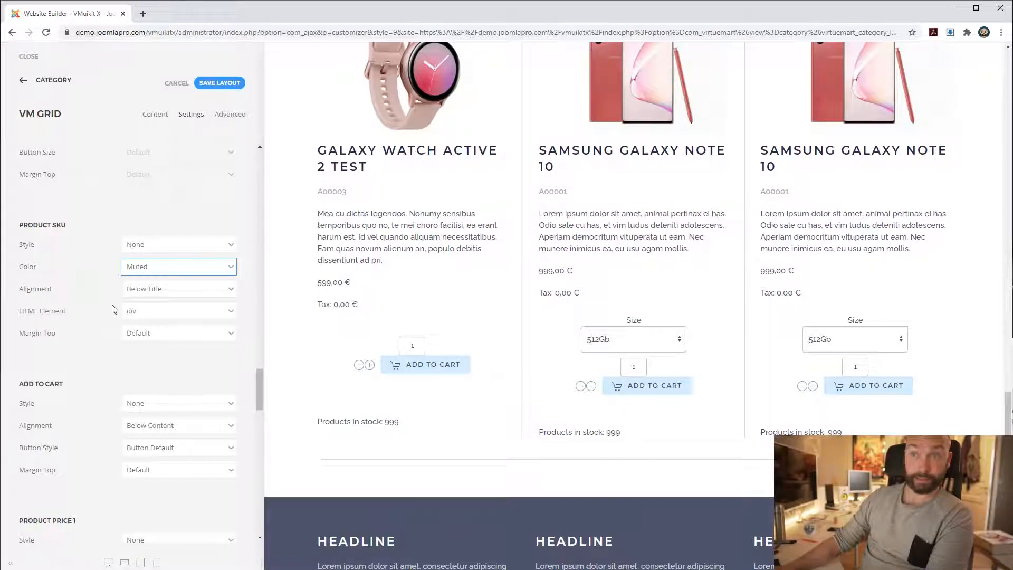
# Step: Set the Product SKU's top margin to Small
pyautogui.click(148, 334)
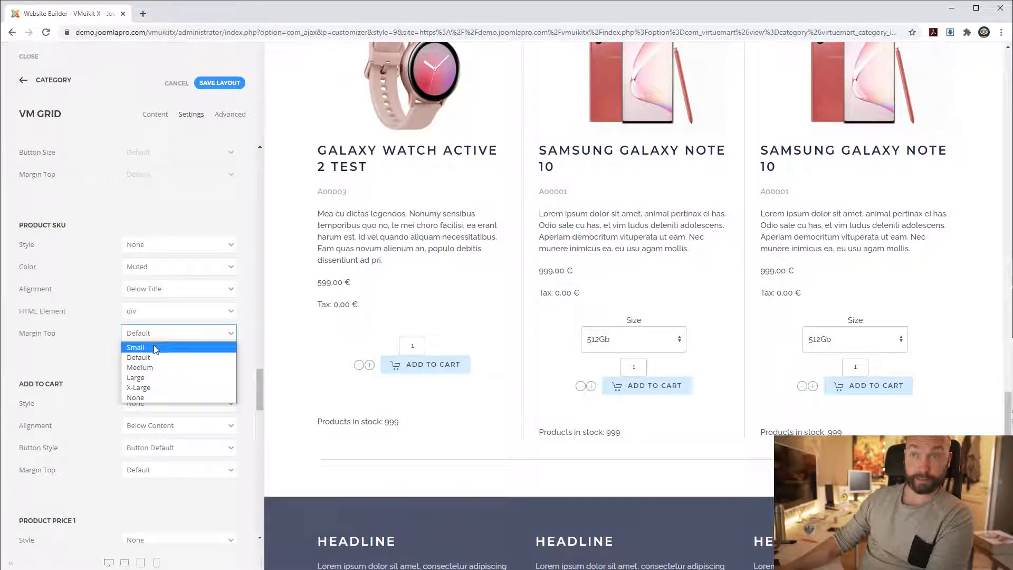
pyautogui.click(156, 350)
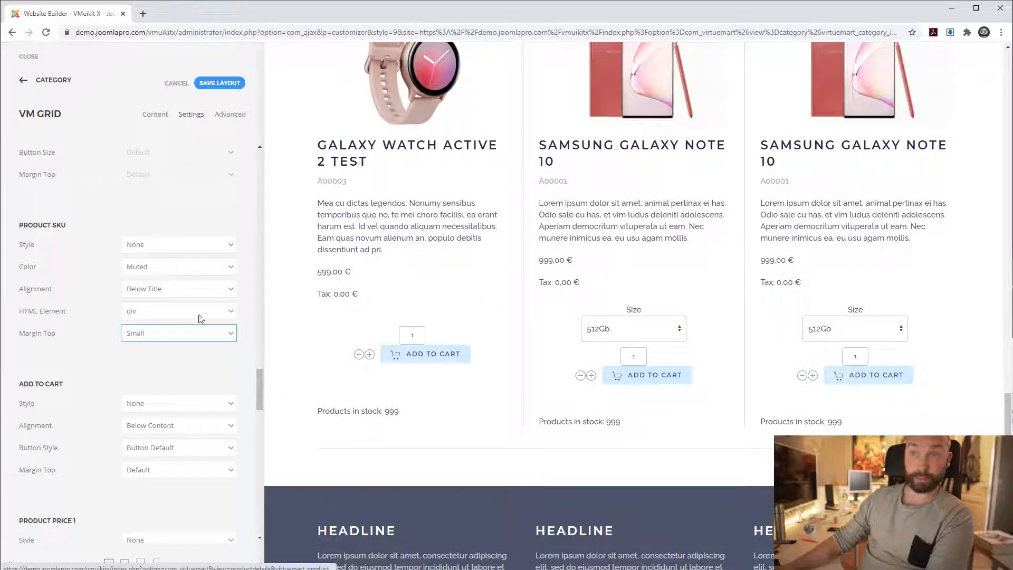
pyautogui.scroll(-1, 129, 384)
pyautogui.scroll(10, 129, 378)
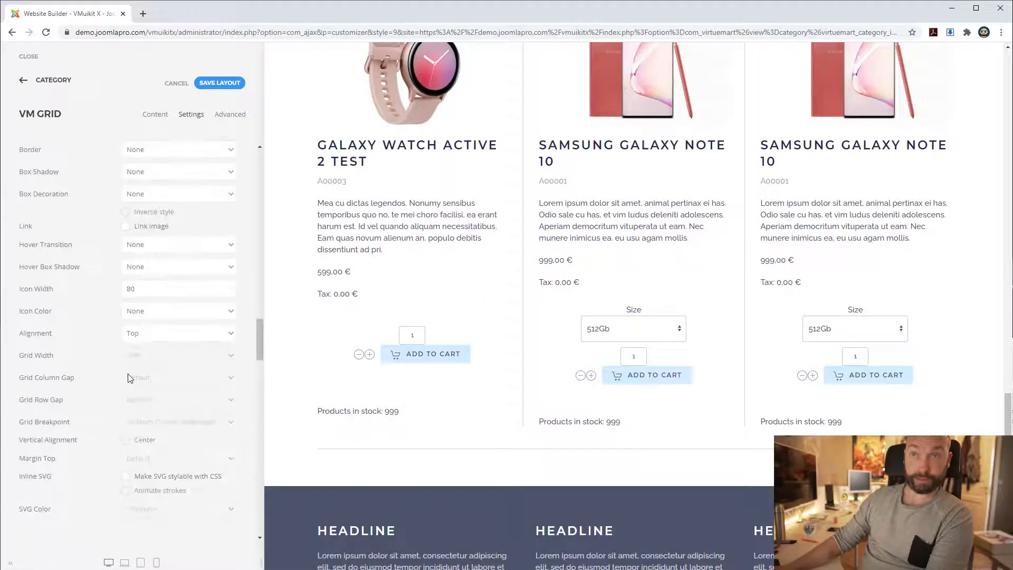
# Step: Set the Product Price 1 style to H2 in the VM Grid settings
pyautogui.scroll(-10, 132, 382)
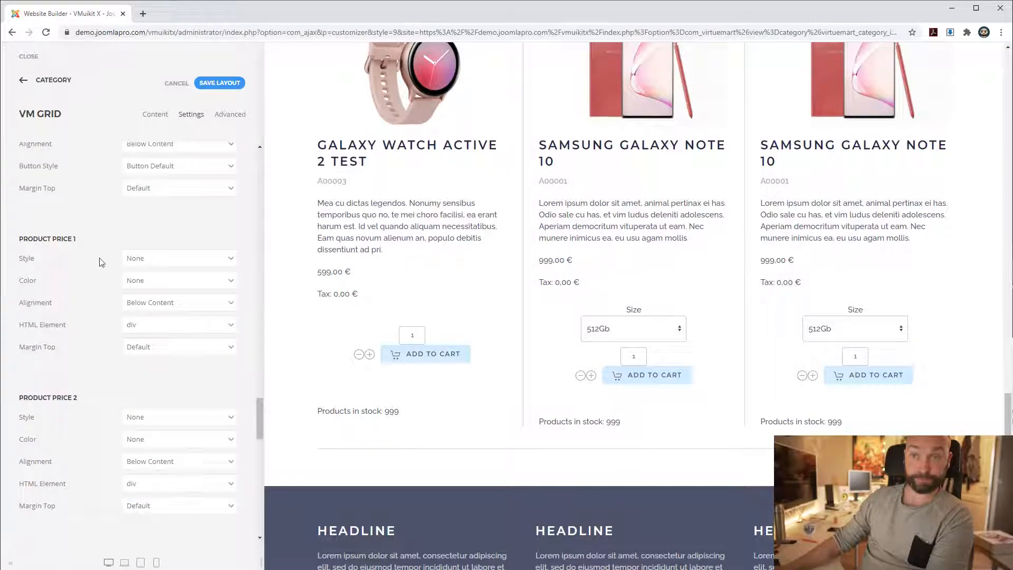
pyautogui.click(166, 263)
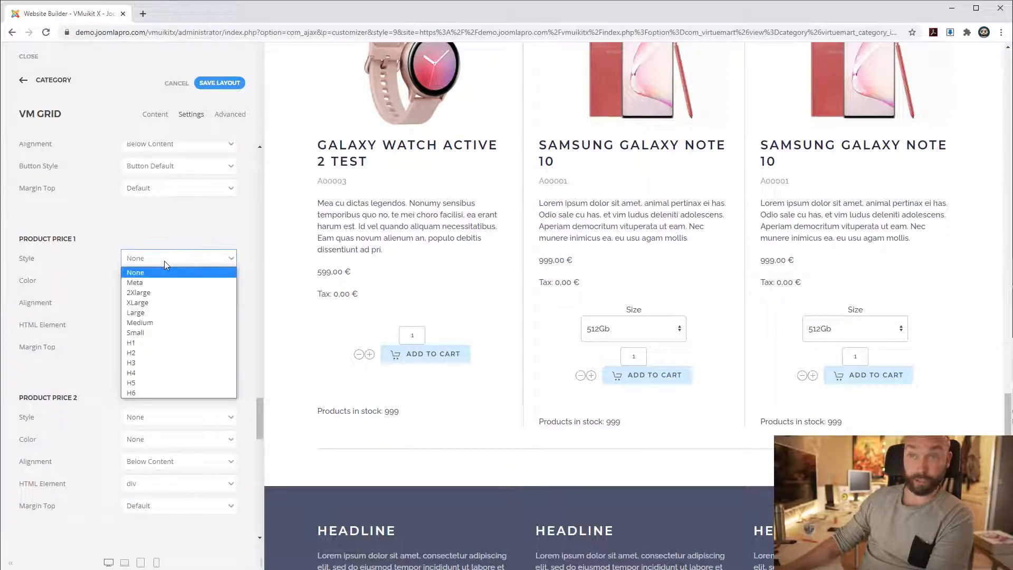
pyautogui.click(152, 353)
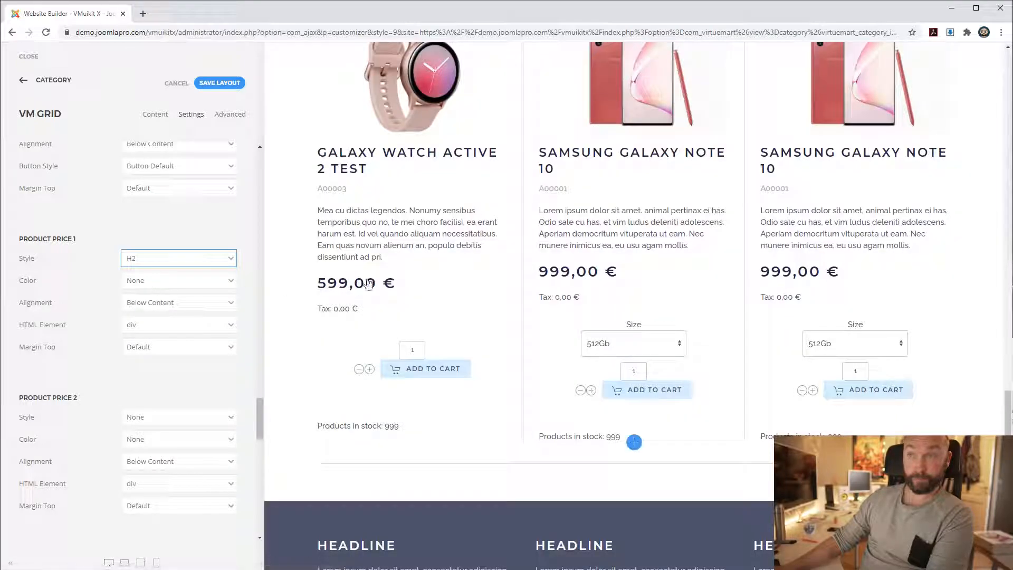
# Step: Try the Primary color on Product Price 1, settle on Success and set its top margin to Small
pyautogui.click(160, 282)
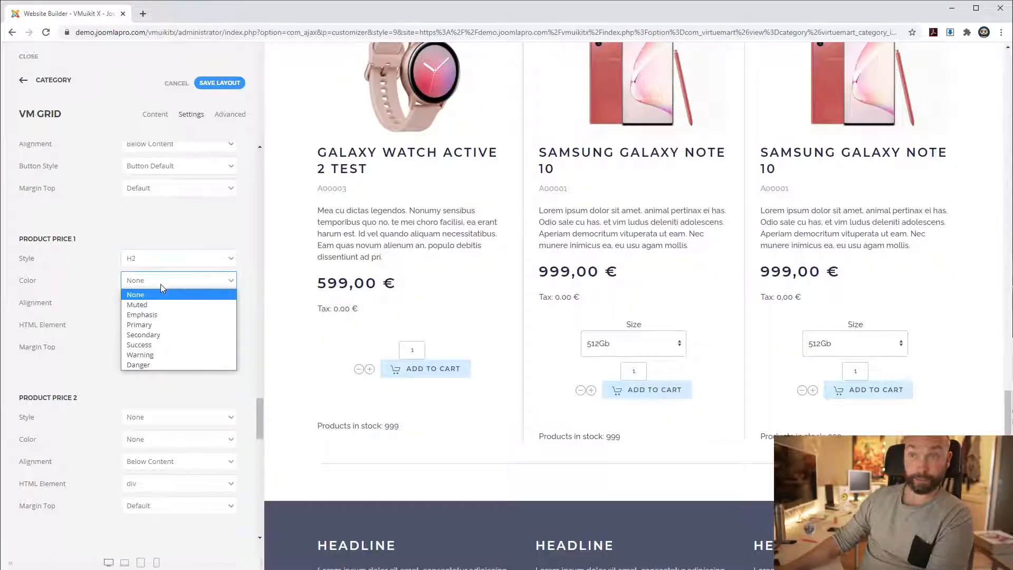
pyautogui.click(153, 324)
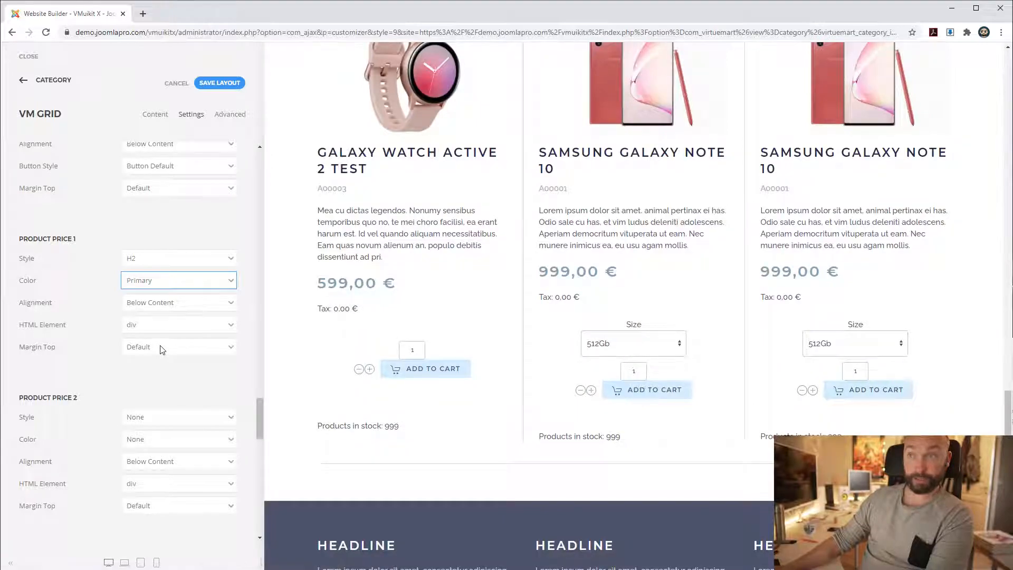
pyautogui.click(176, 286)
pyautogui.click(158, 344)
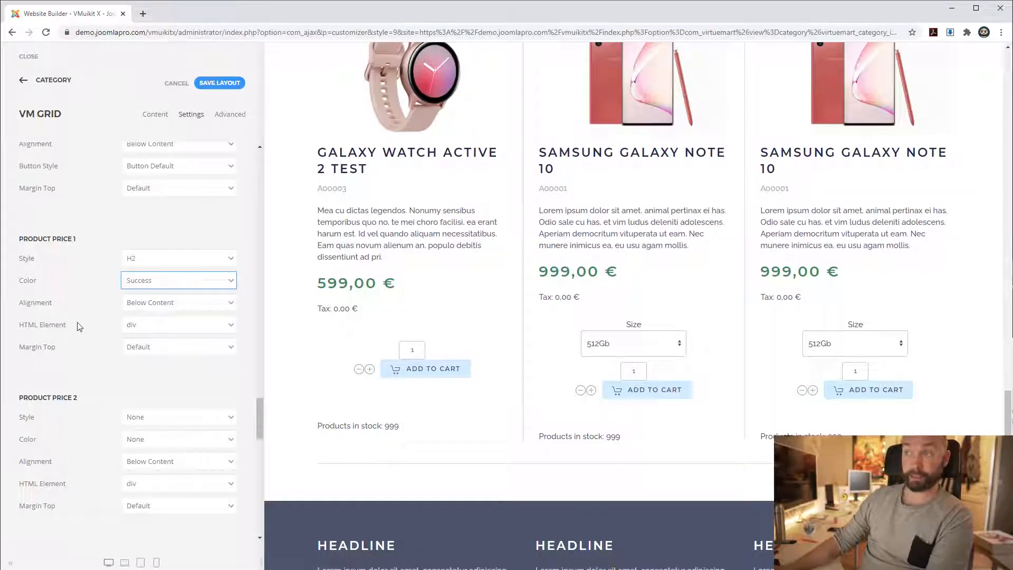
pyautogui.click(151, 349)
pyautogui.click(139, 374)
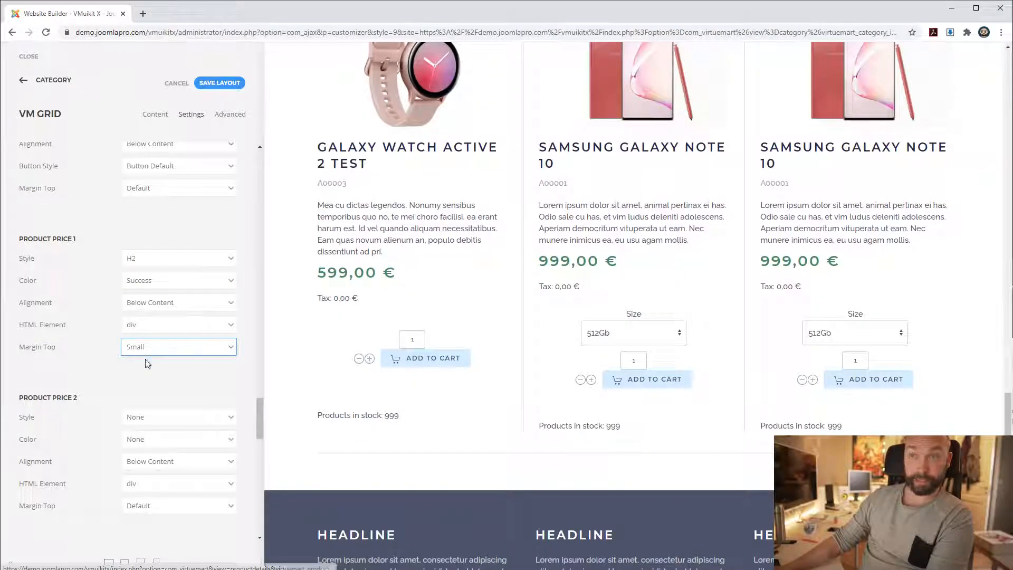
# Step: Set Product Price 2's color to Muted and its top margin to Small
pyautogui.scroll(-1, 106, 387)
pyautogui.scroll(1, 104, 396)
pyautogui.scroll(-2, 104, 395)
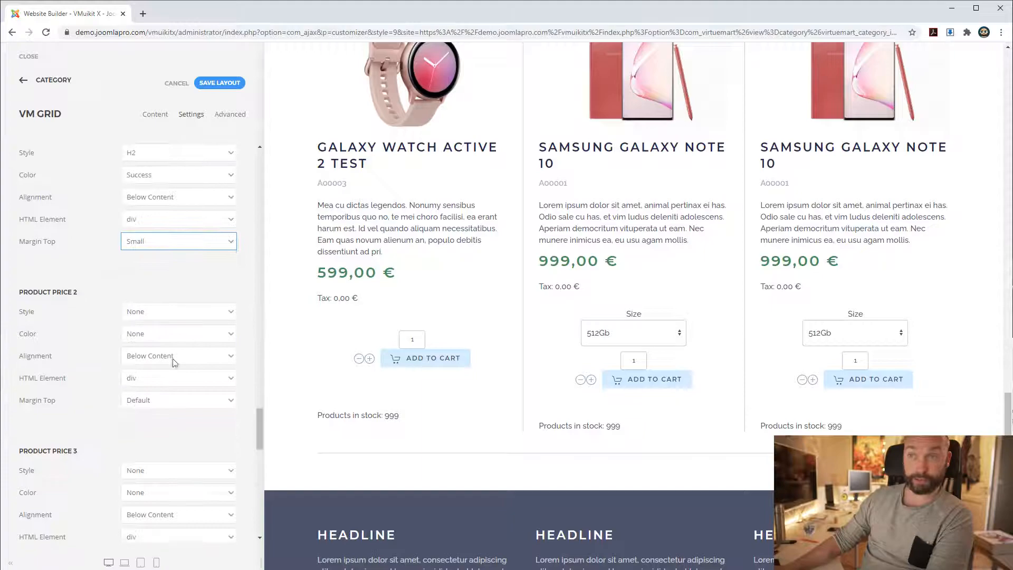
pyautogui.click(161, 312)
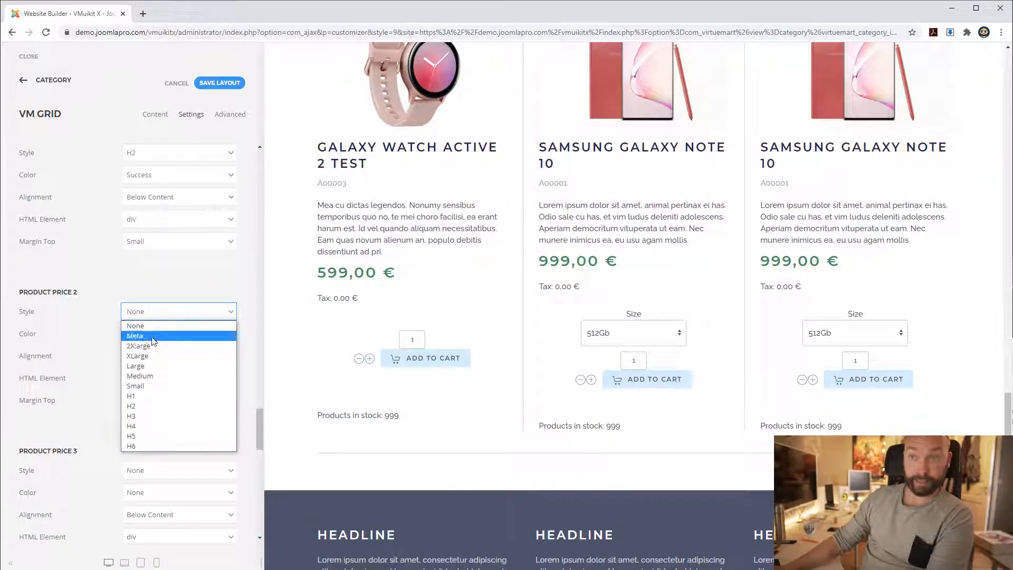
pyautogui.click(143, 306)
pyautogui.click(147, 334)
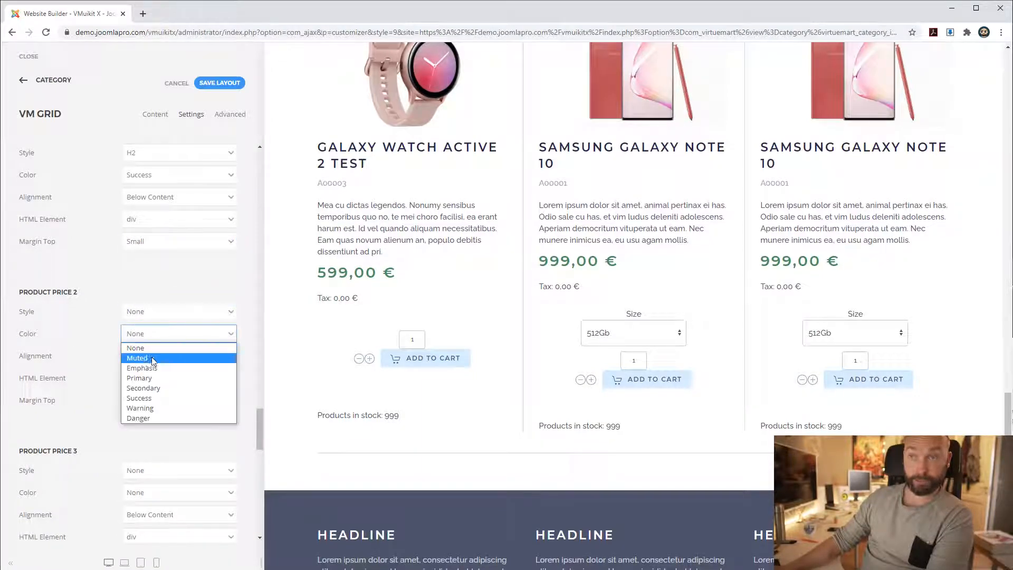
pyautogui.click(139, 357)
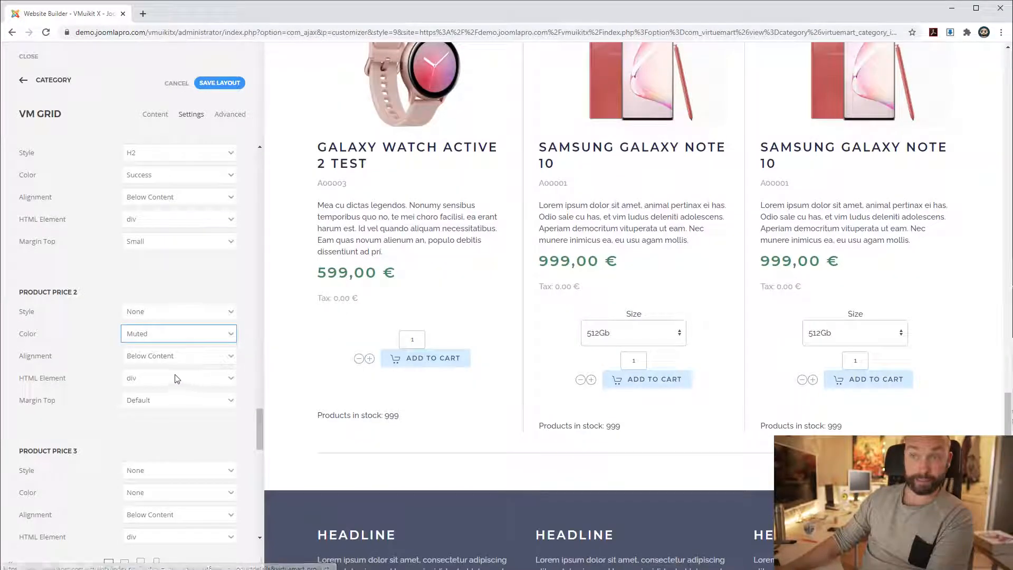
pyautogui.click(174, 400)
pyautogui.click(145, 422)
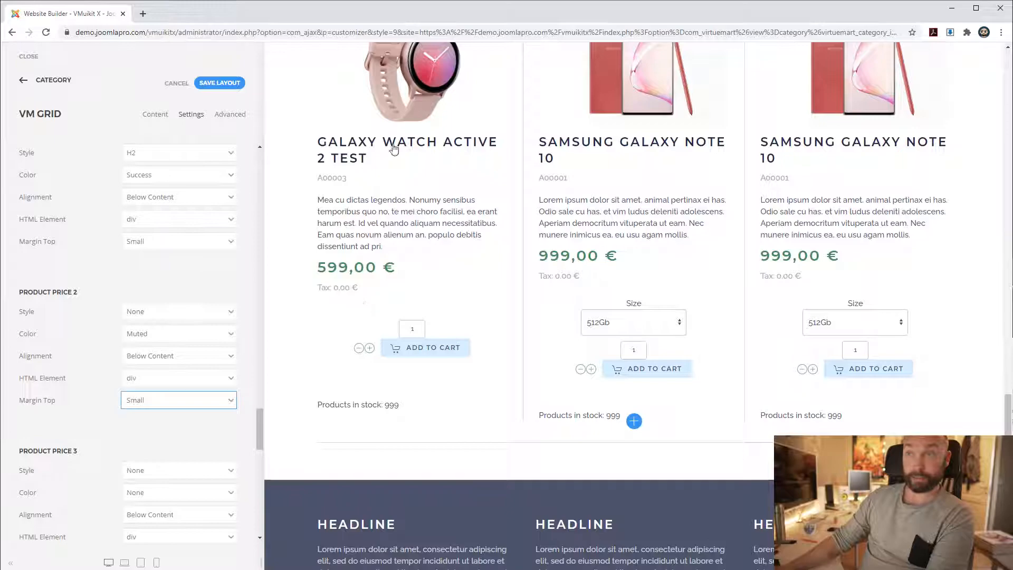
# Step: Set the Add to Cart style to Card Primary and its top margin to Small
pyautogui.scroll(-2, 98, 392)
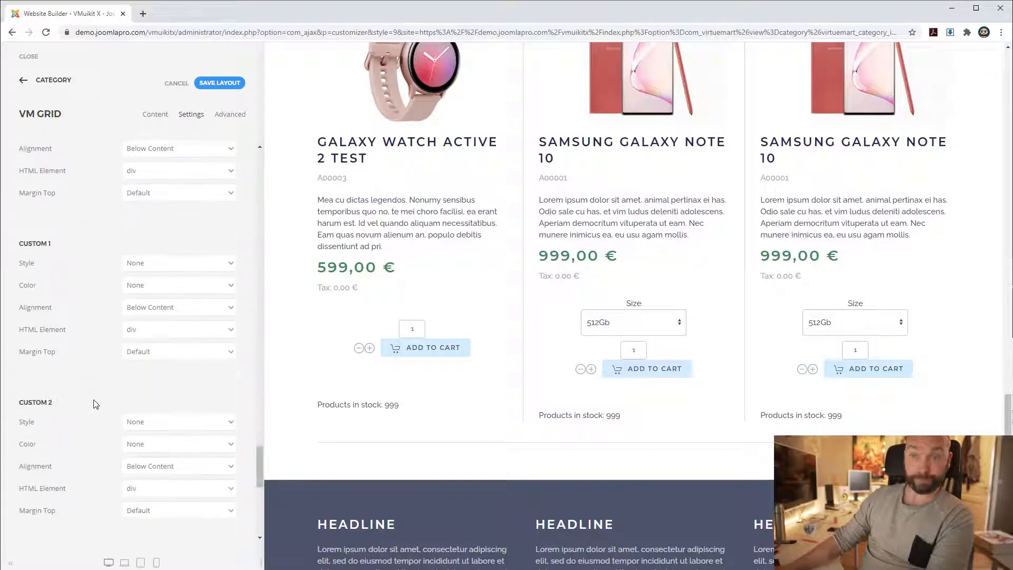
pyautogui.scroll(5, 98, 396)
pyautogui.scroll(-3, 97, 396)
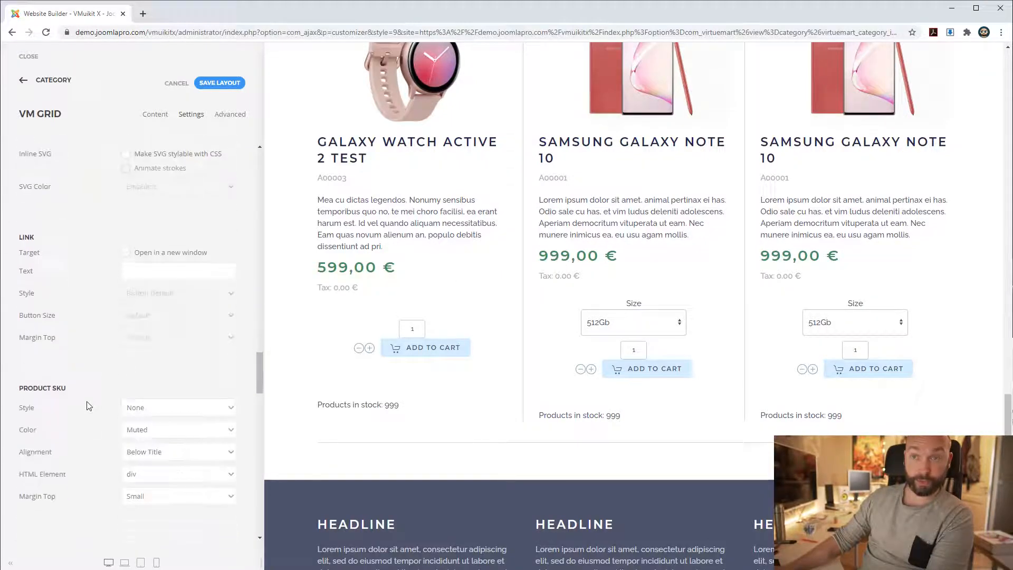
pyautogui.scroll(-4, 69, 458)
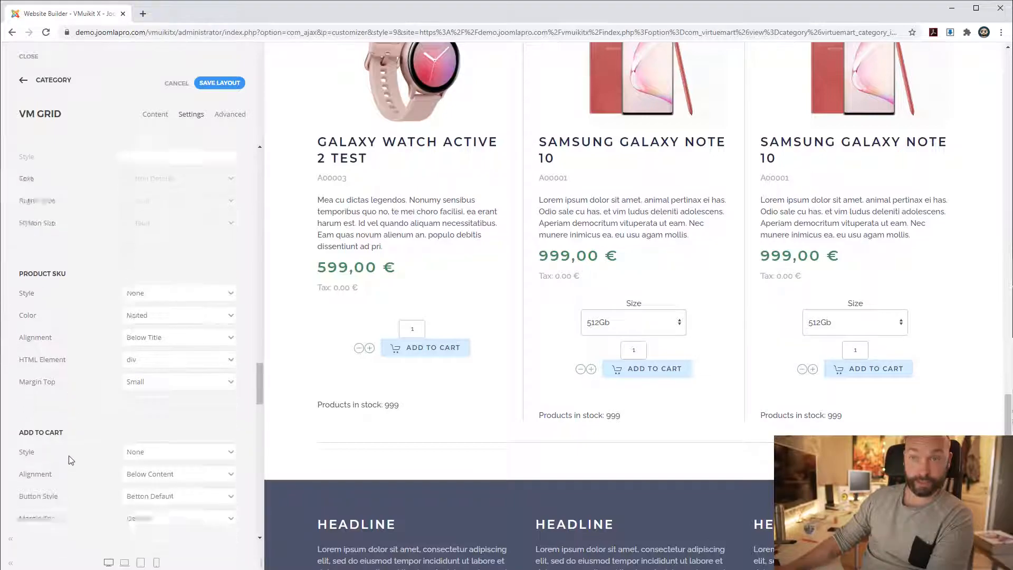
pyautogui.click(149, 303)
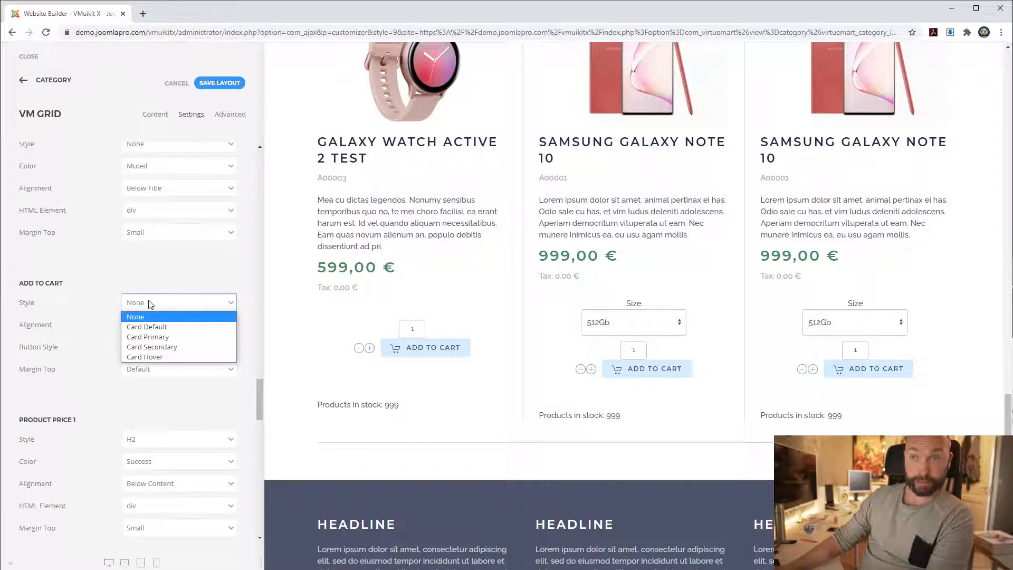
pyautogui.click(153, 336)
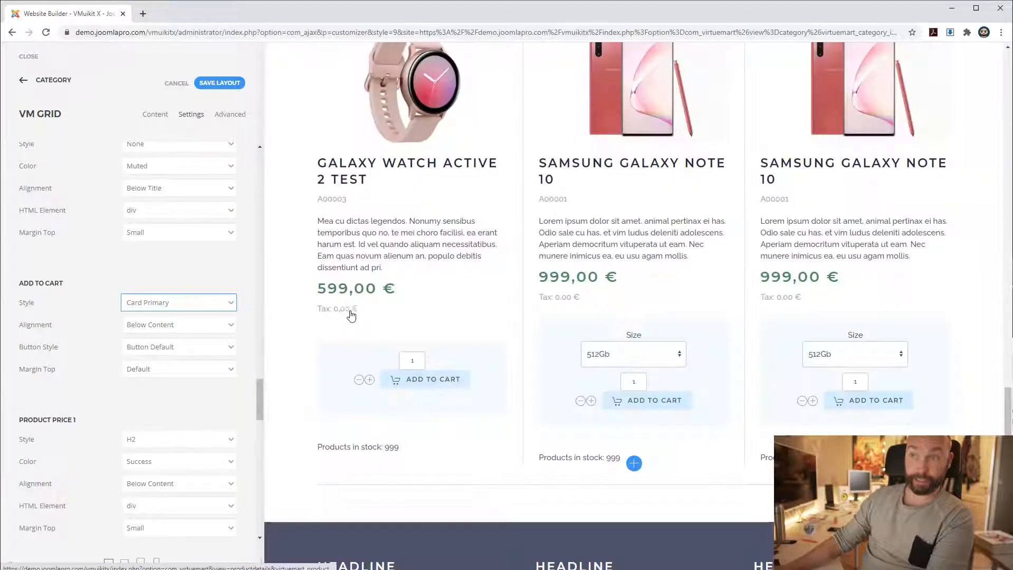
pyautogui.click(230, 372)
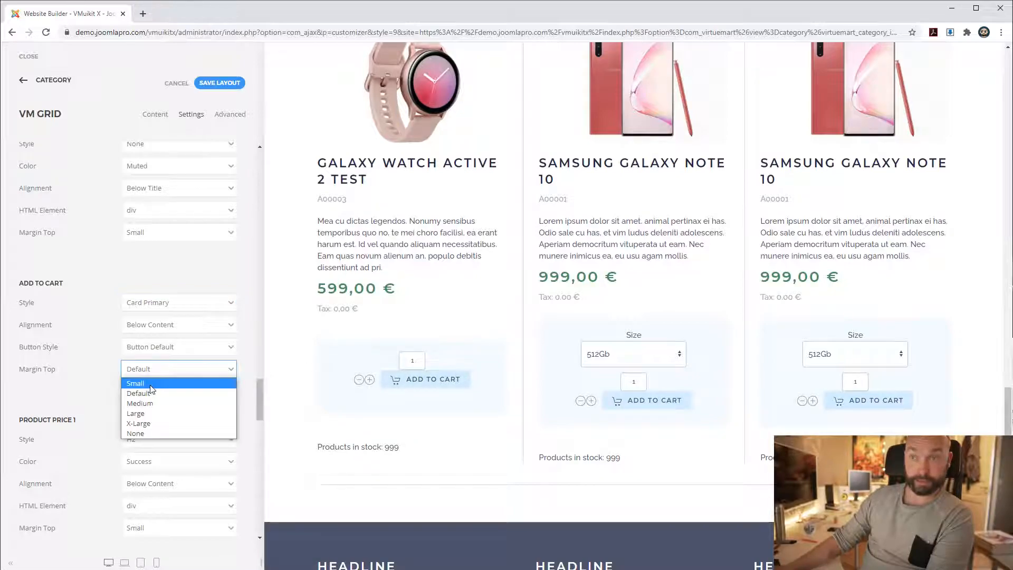
pyautogui.click(152, 391)
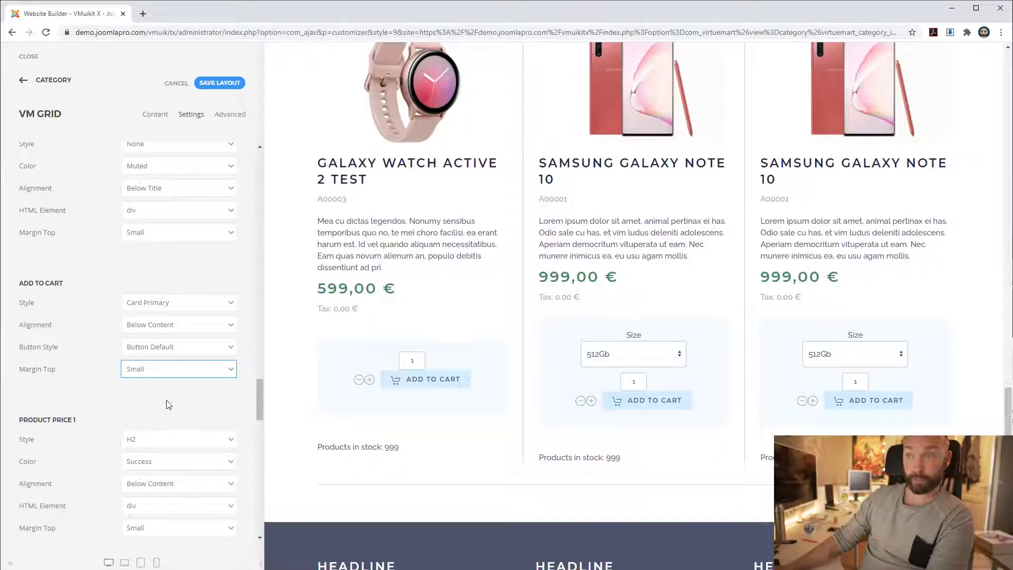
# Step: Look over the restyled product cards in the preview and save the layout
pyautogui.scroll(-3, 508, 266)
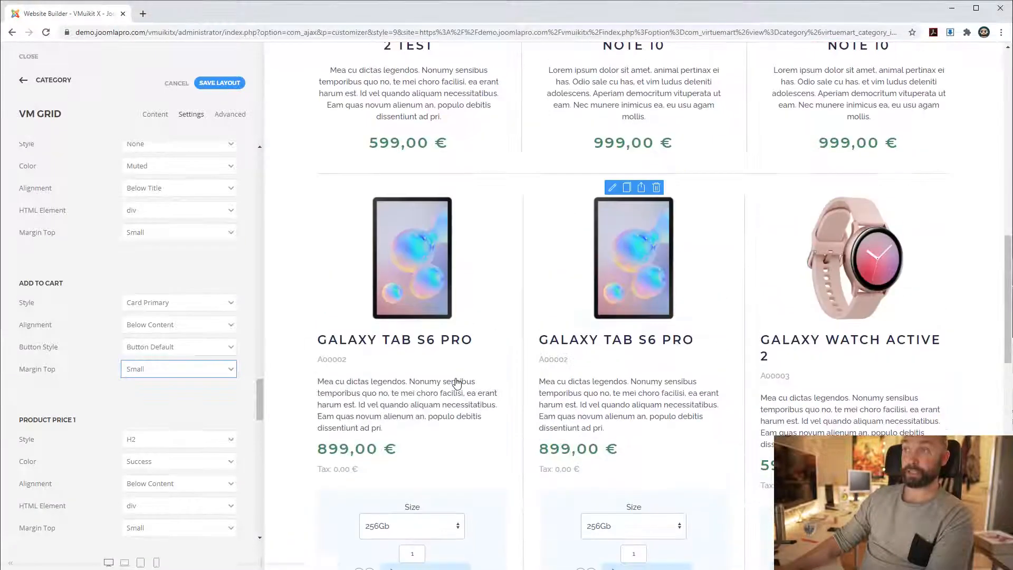
pyautogui.scroll(-7, 604, 255)
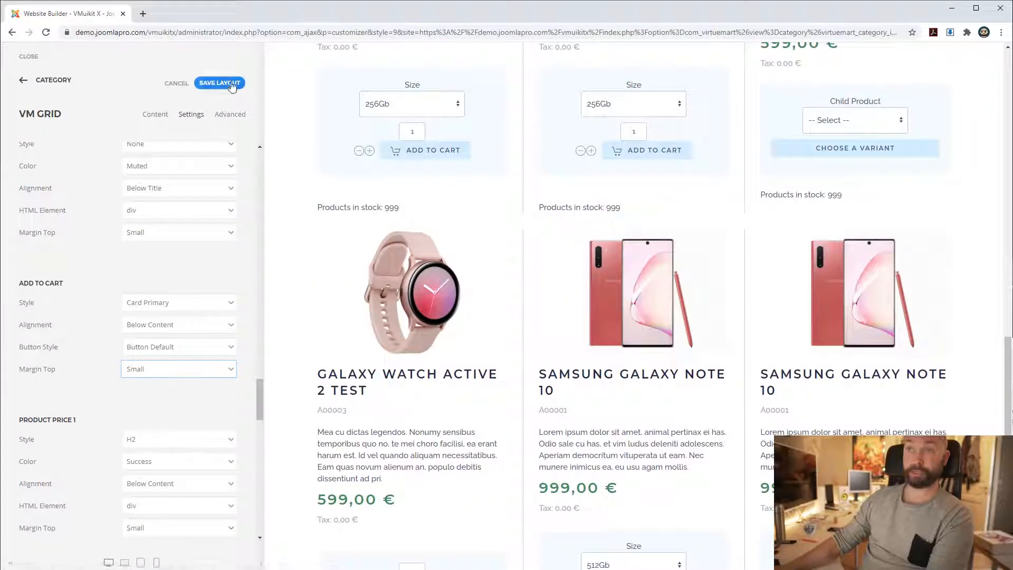
pyautogui.click(226, 84)
pyautogui.scroll(3, 768, 369)
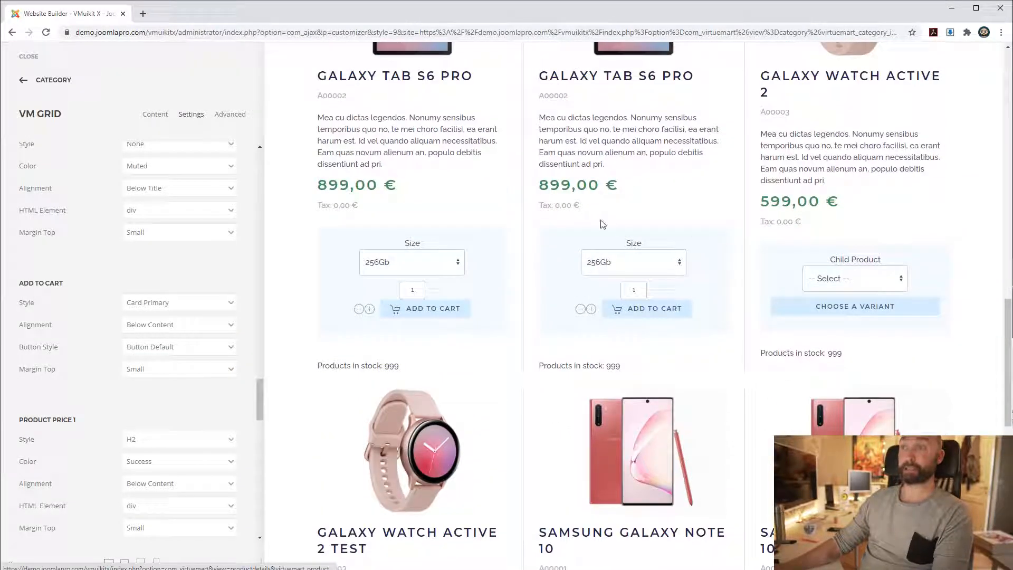
# Step: Set the Custom 1 field's color to Muted and its top margin to Small
pyautogui.scroll(-3, 219, 418)
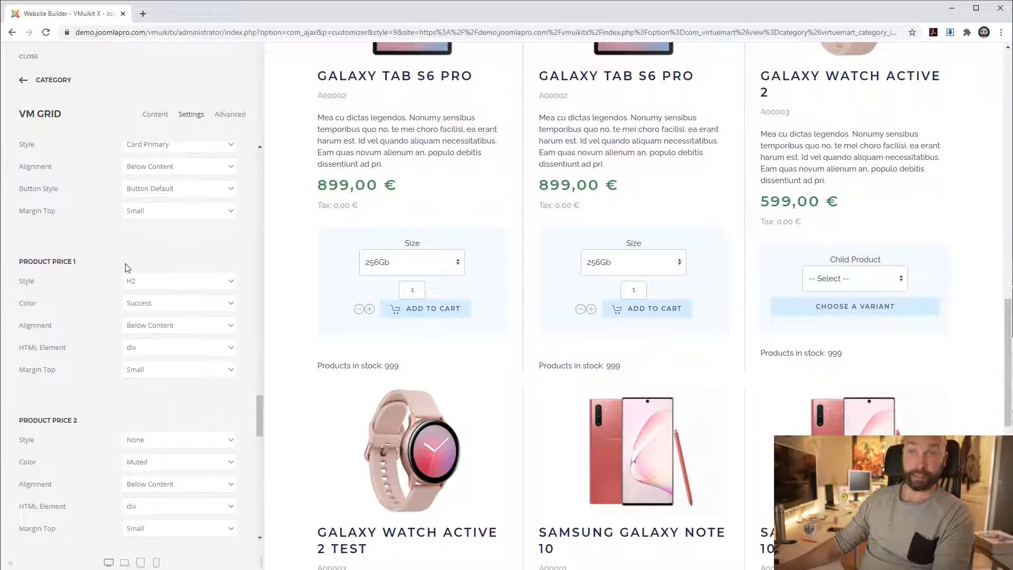
pyautogui.scroll(-3, 131, 394)
pyautogui.scroll(-5, 129, 403)
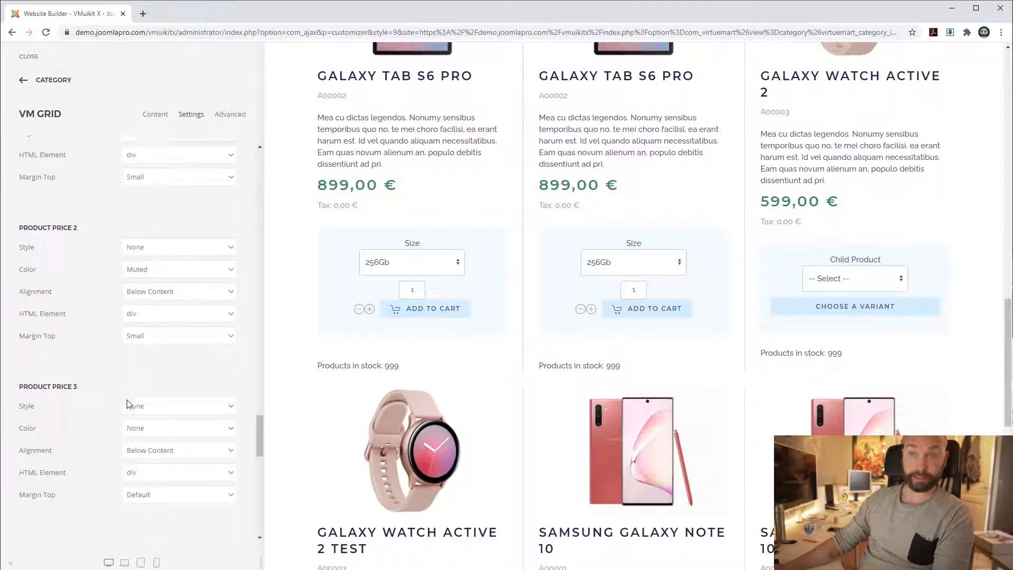
pyautogui.click(179, 337)
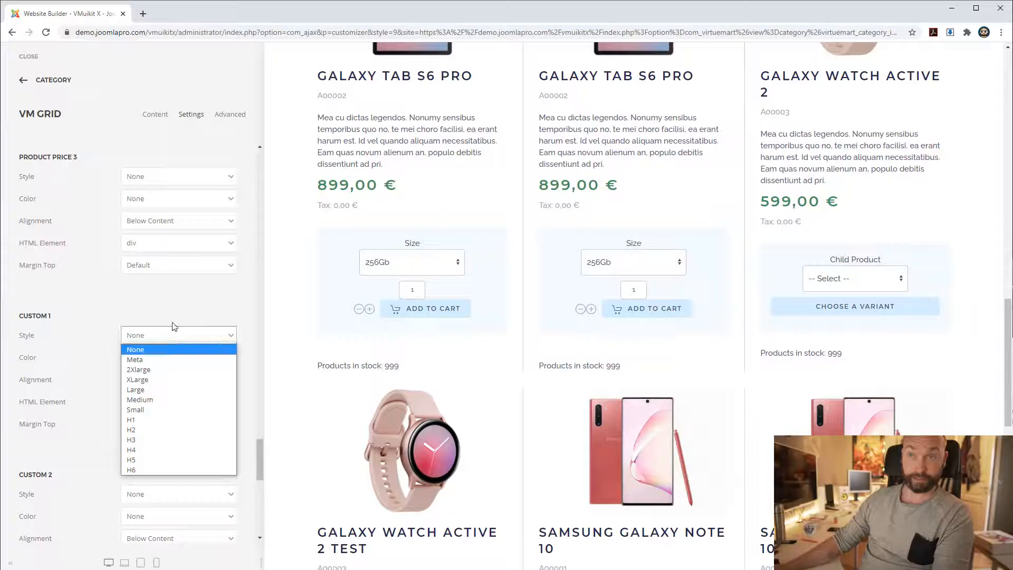
pyautogui.click(141, 359)
pyautogui.click(144, 359)
pyautogui.click(146, 382)
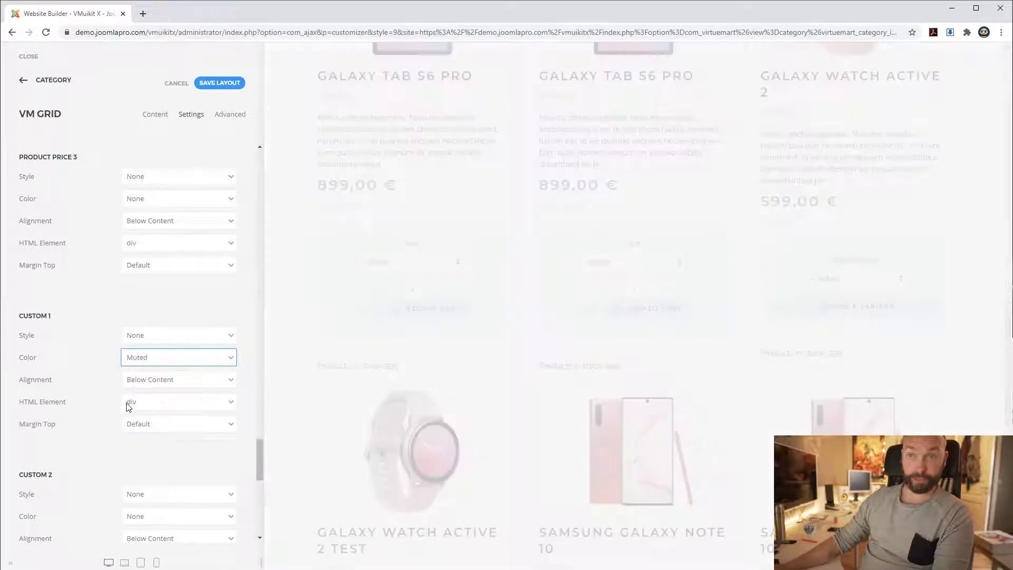
pyautogui.click(137, 428)
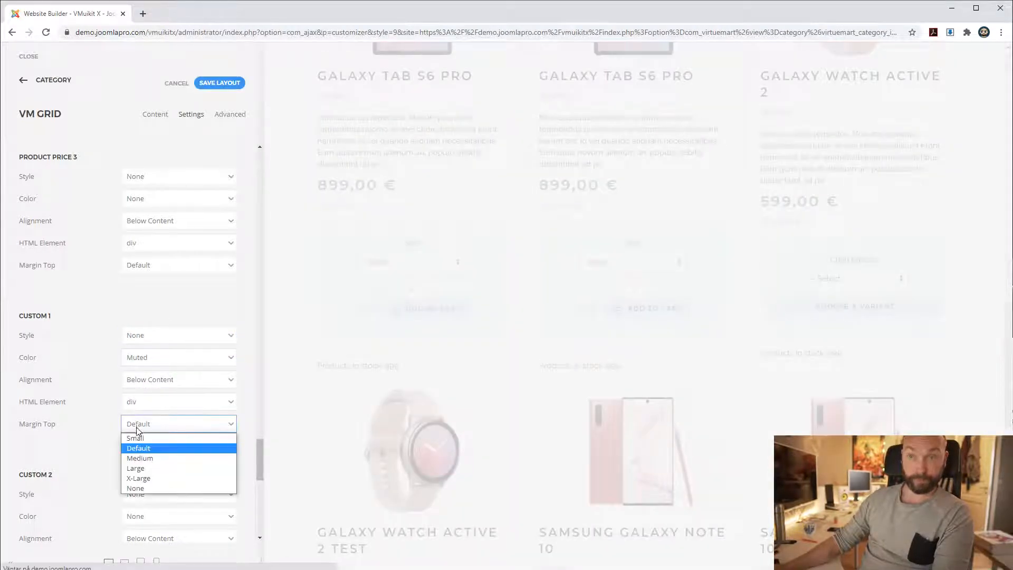
pyautogui.click(136, 442)
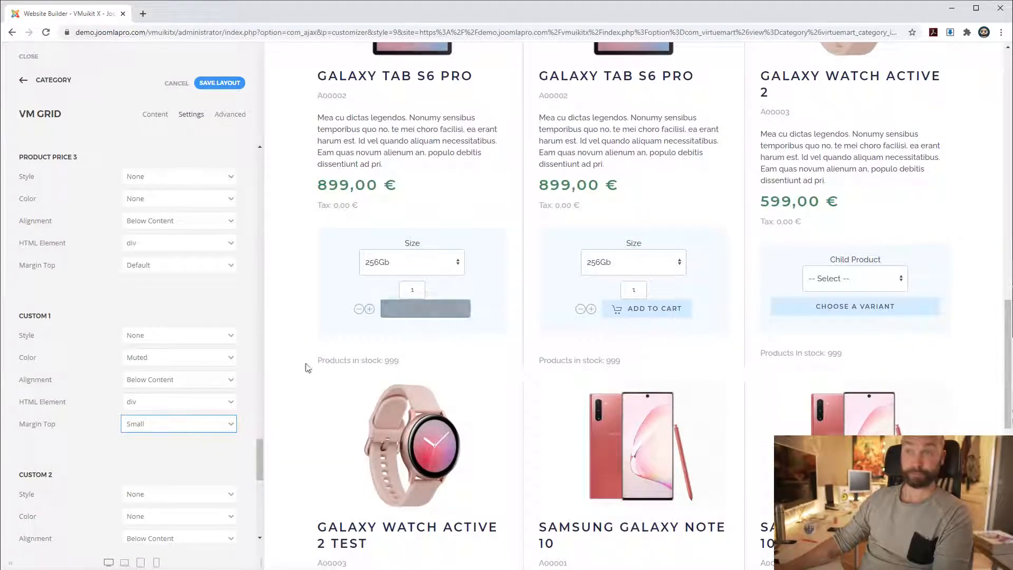
# Step: Try the Below Image alignment on the Custom 1 field, check it in the preview and restore Below Content
pyautogui.scroll(-2, 249, 426)
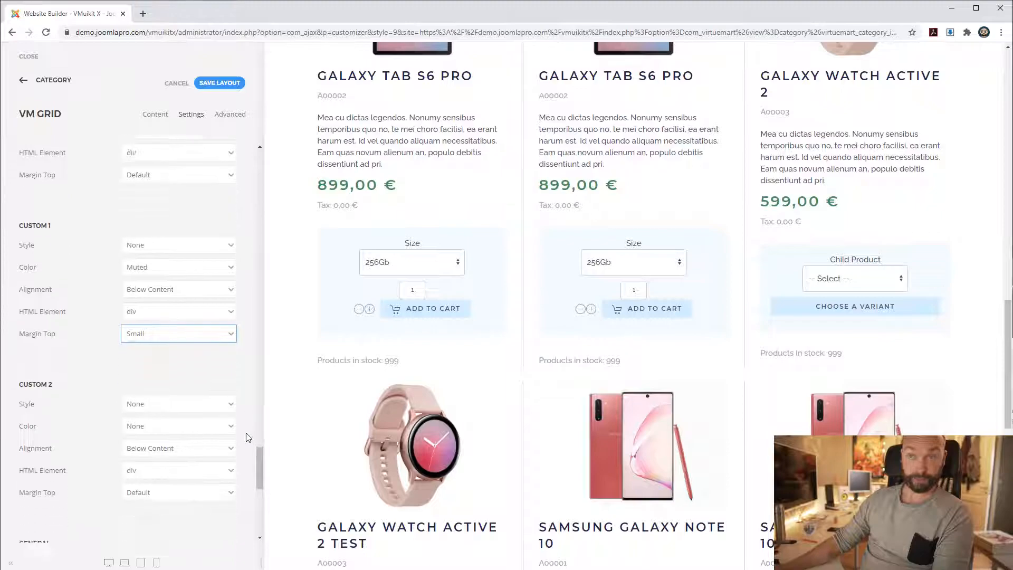
pyautogui.click(179, 273)
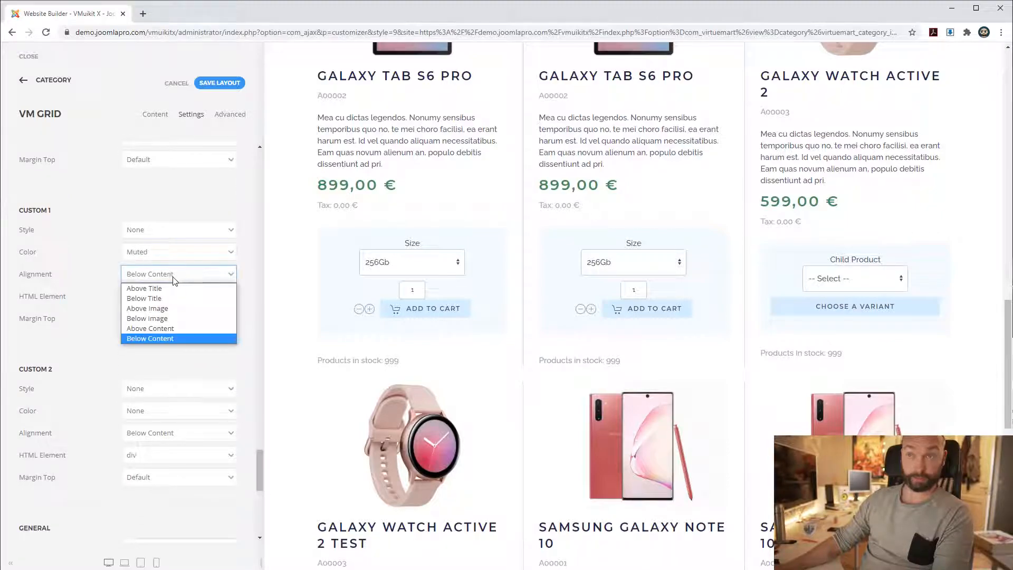
pyautogui.click(165, 320)
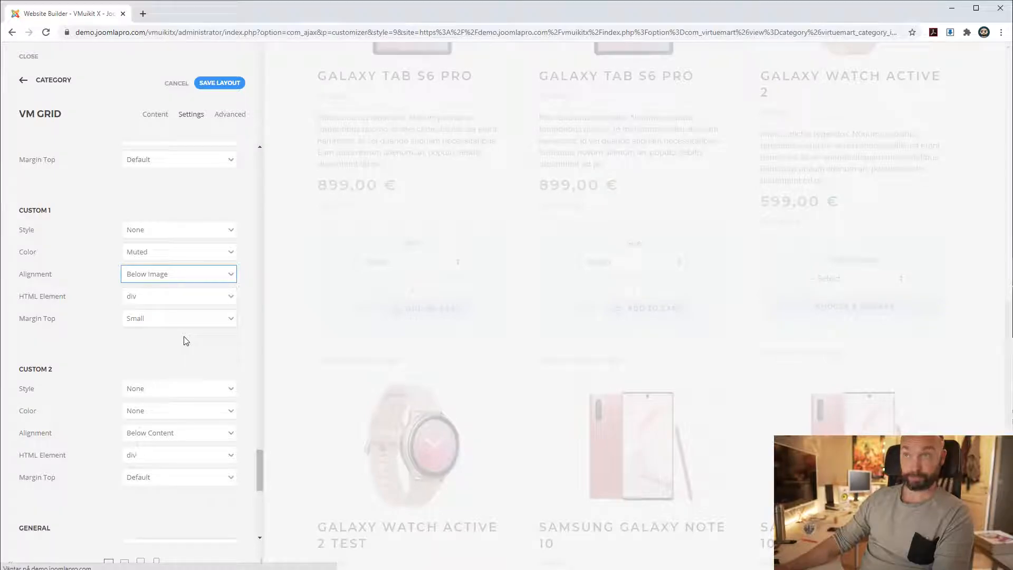
pyautogui.scroll(4, 319, 343)
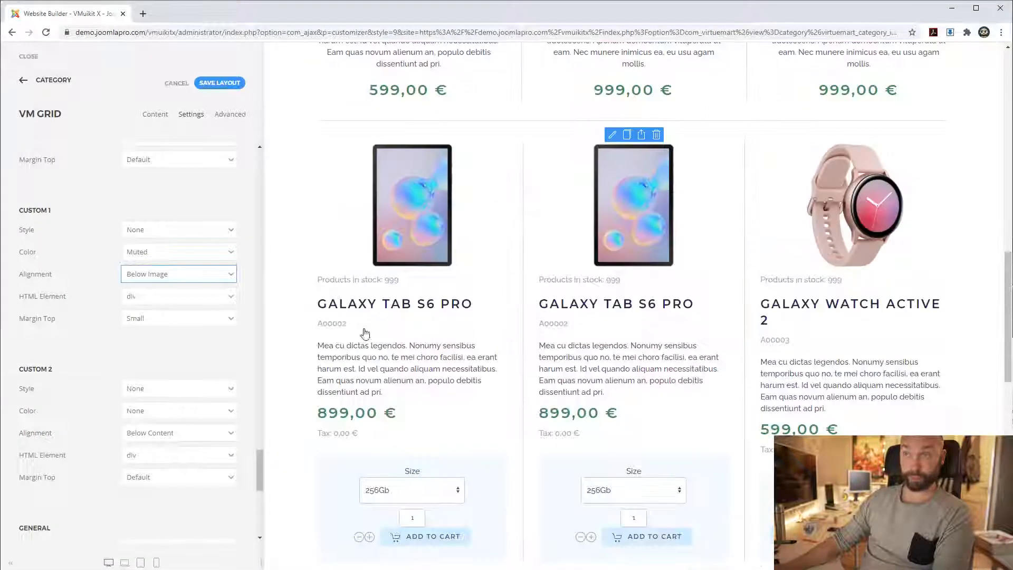
pyautogui.click(171, 282)
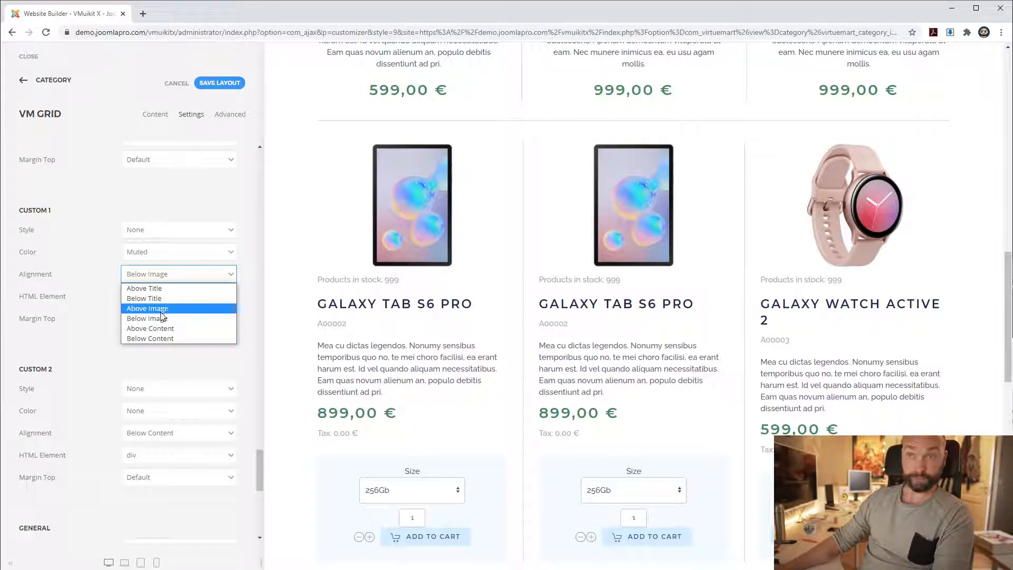
pyautogui.click(164, 338)
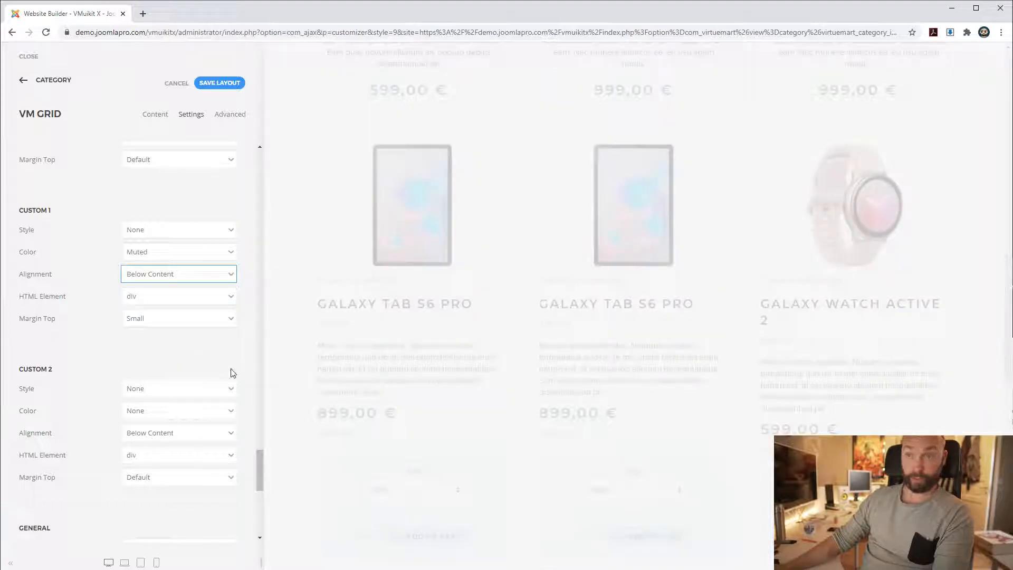
# Step: Set the Custom 1 field's alignment to Below Title, check the product cards in the preview and save the layout
pyautogui.scroll(-5, 482, 478)
pyautogui.click(173, 275)
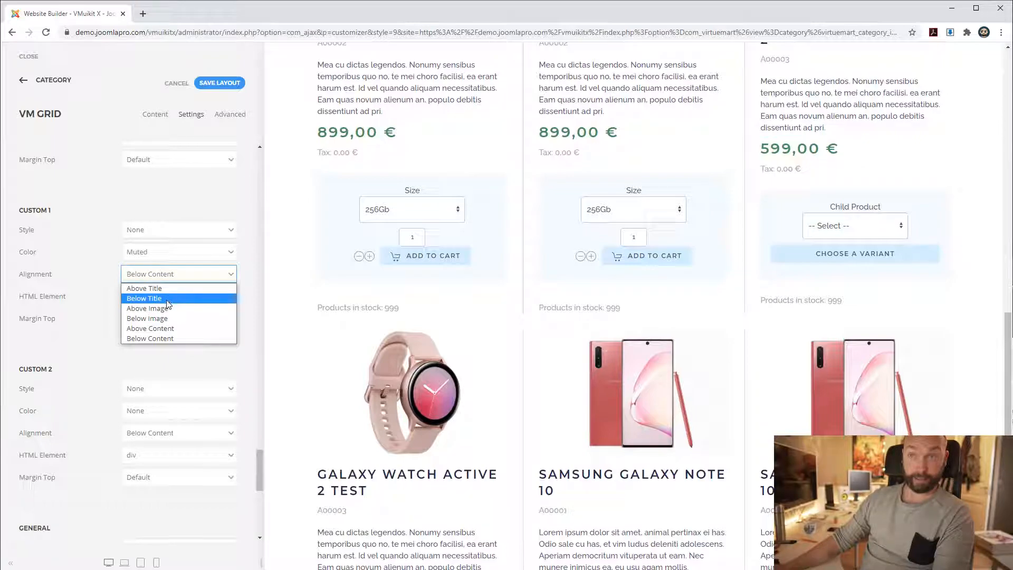
pyautogui.click(168, 299)
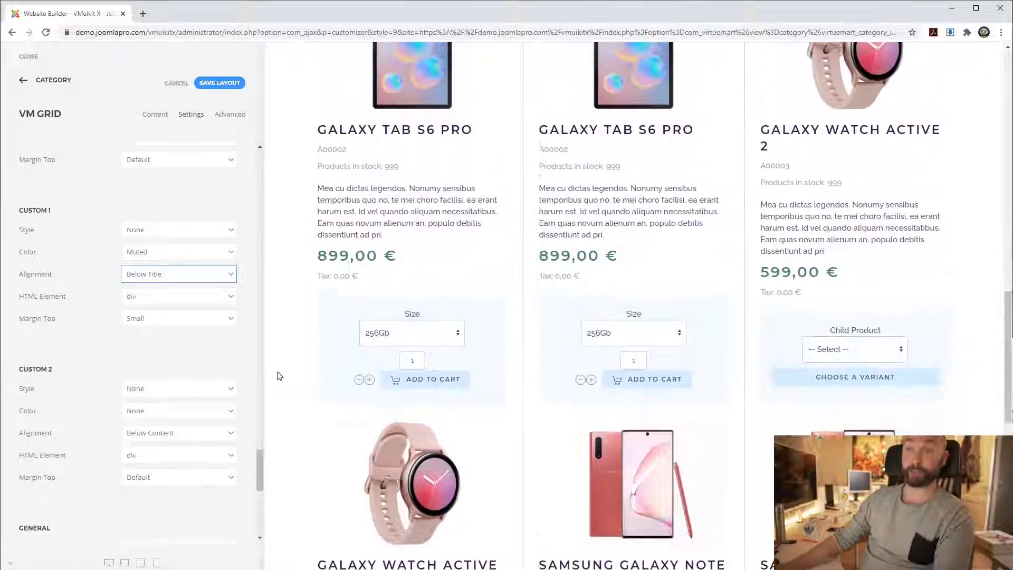
pyautogui.scroll(4, 358, 317)
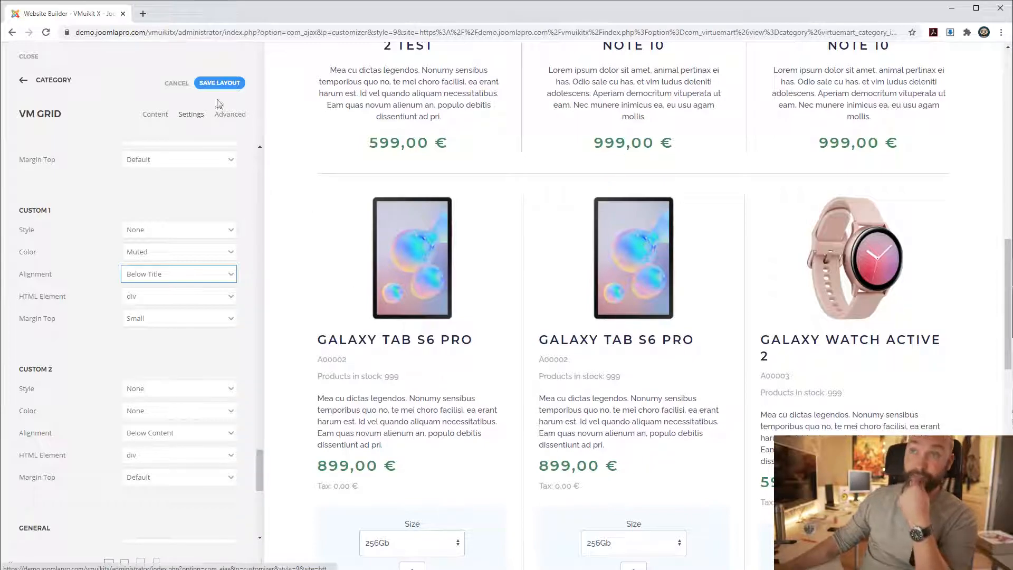
pyautogui.click(219, 83)
# Step: Review the saved product cards in the preview and return from the VM Grid settings to the Category template's element list
pyautogui.scroll(-2, 606, 211)
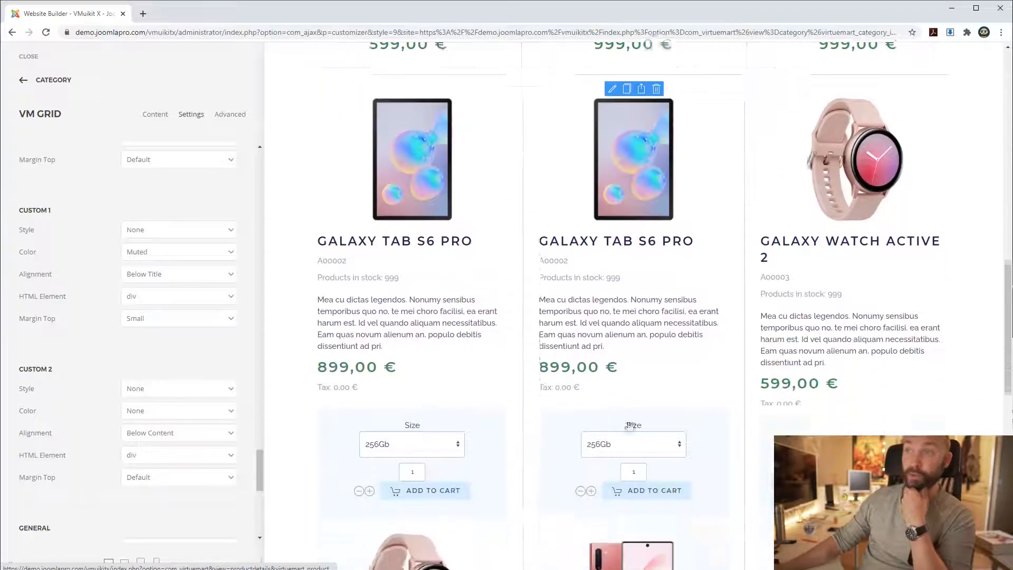
pyautogui.scroll(-3, 580, 342)
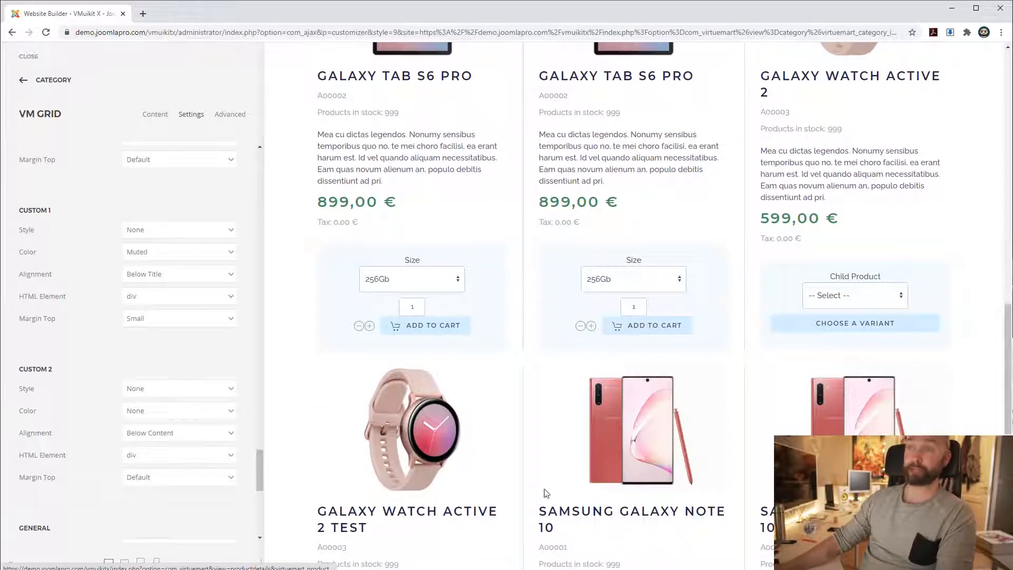
pyautogui.scroll(-10, 543, 489)
pyautogui.scroll(5, 671, 498)
pyautogui.scroll(-6, 706, 432)
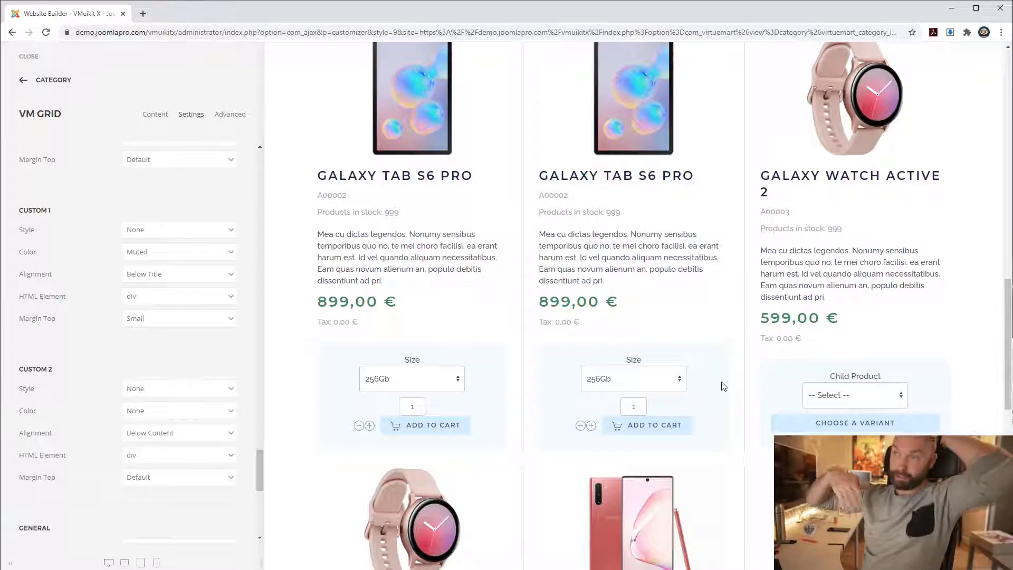
pyautogui.click(46, 81)
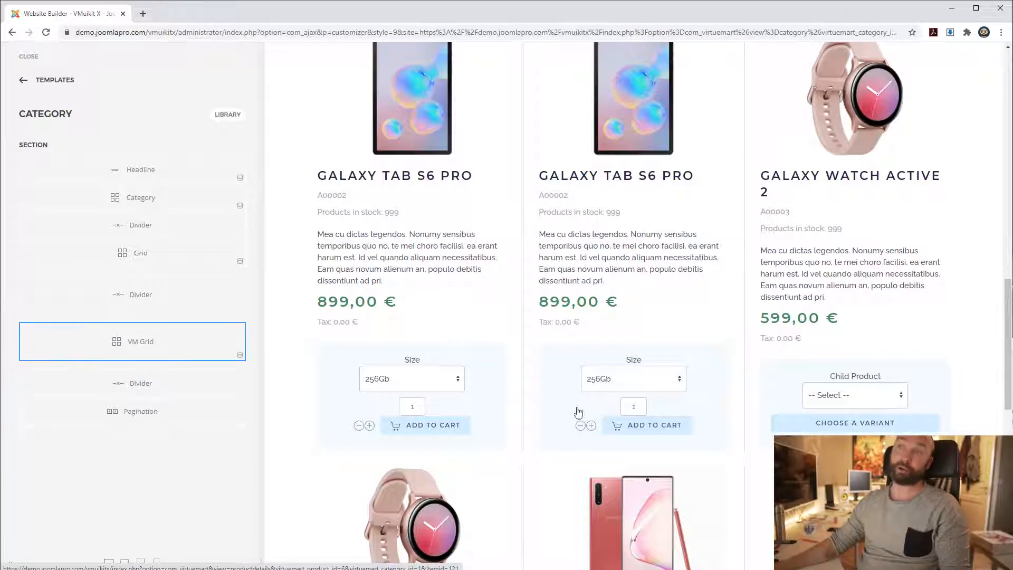
# Step: Look over the finished product grid in the category page preview, from the upper product rows down to the footer
pyautogui.scroll(-5, 776, 113)
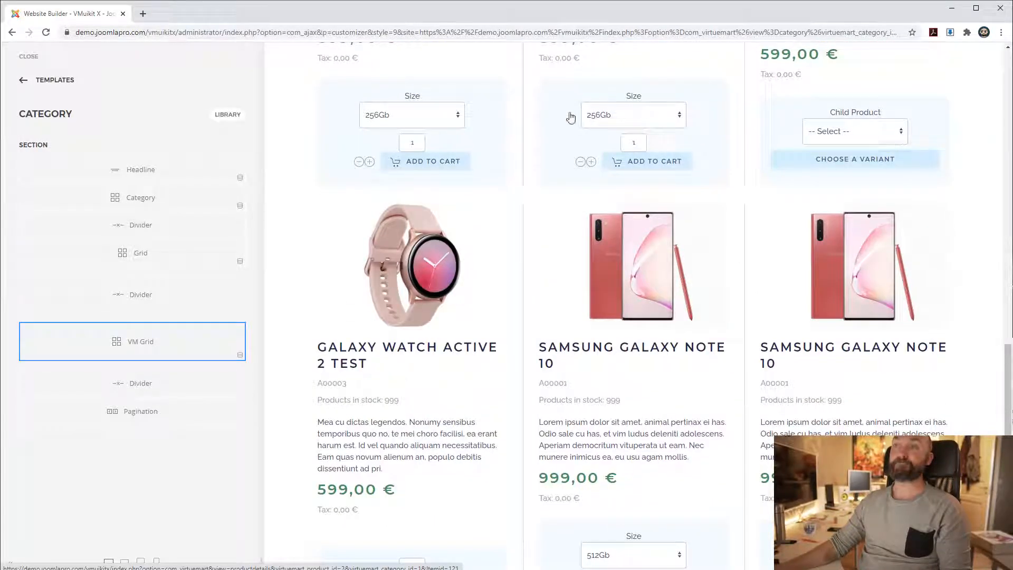
pyautogui.scroll(-6, 719, 236)
pyautogui.scroll(5, 773, 374)
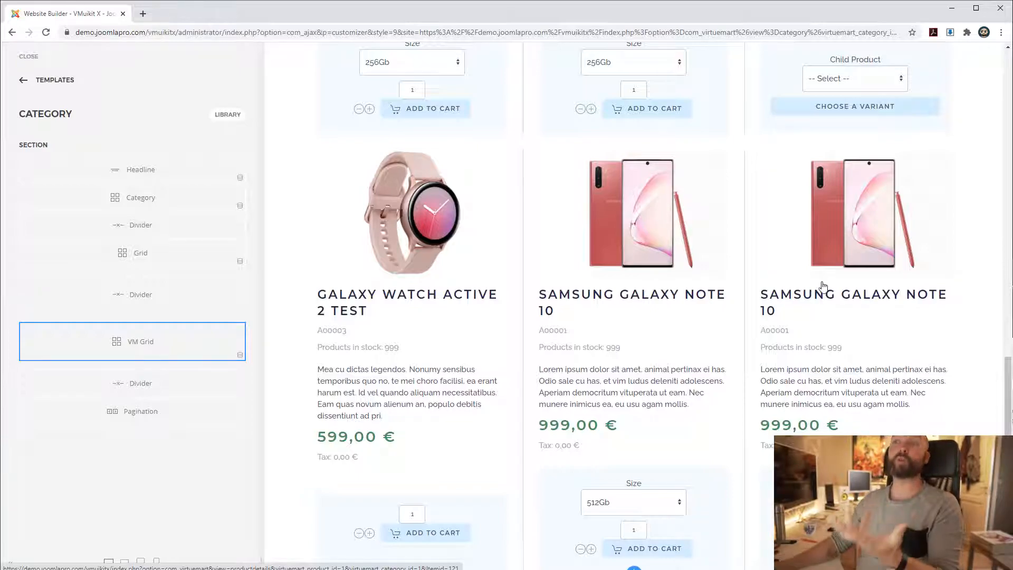
pyautogui.scroll(-1, 450, 485)
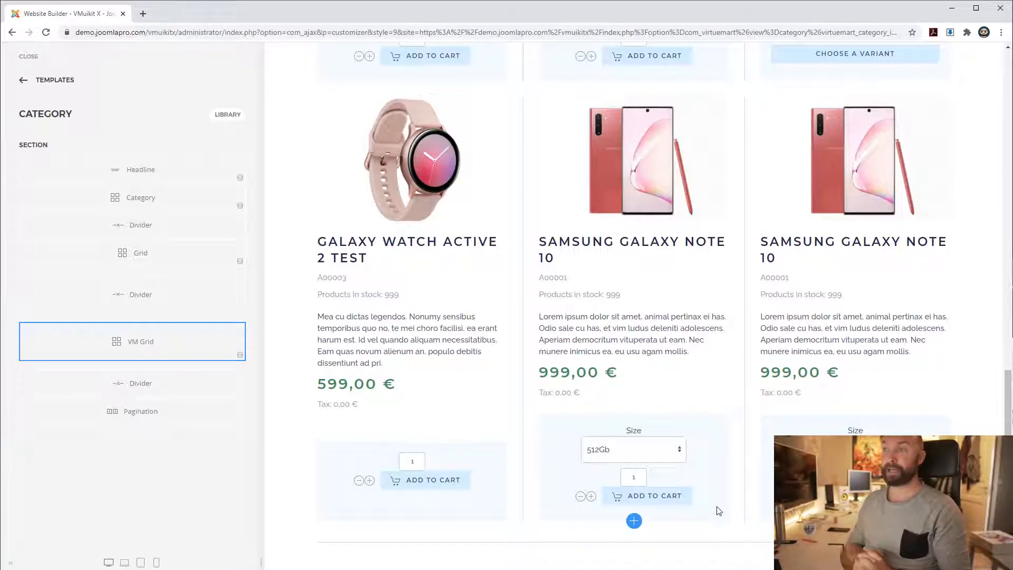
pyautogui.scroll(15, 712, 509)
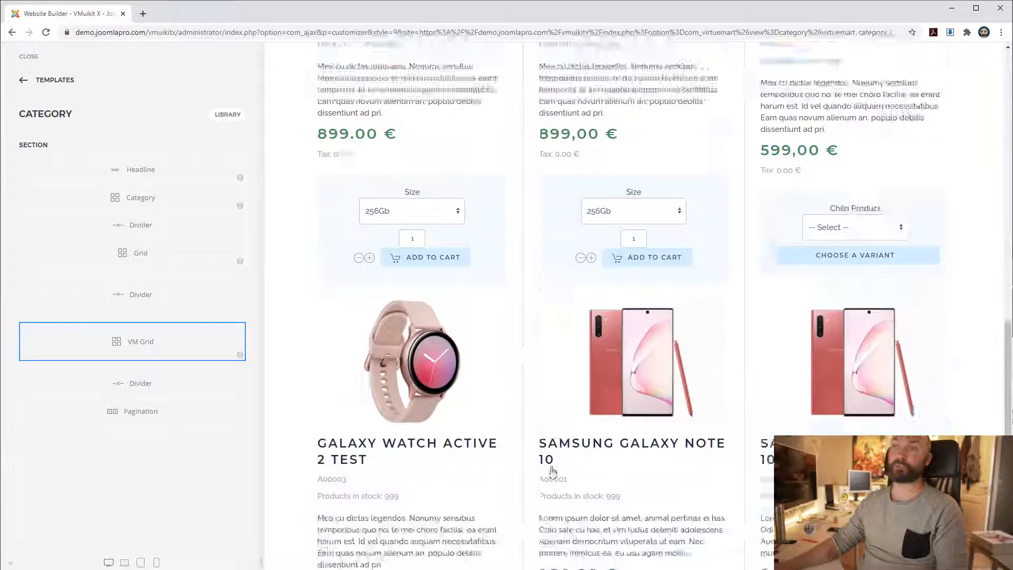
pyautogui.scroll(-15, 561, 516)
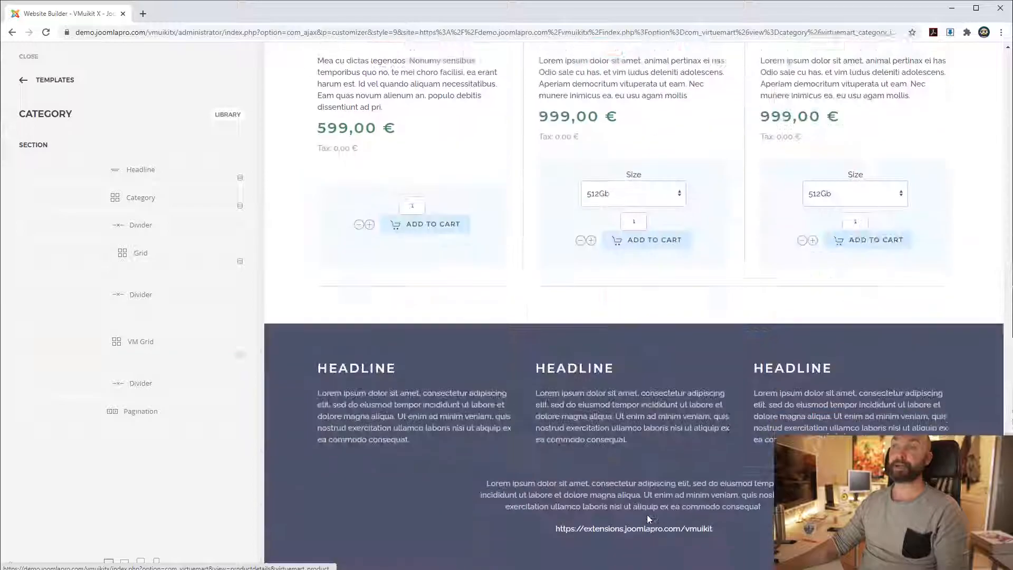